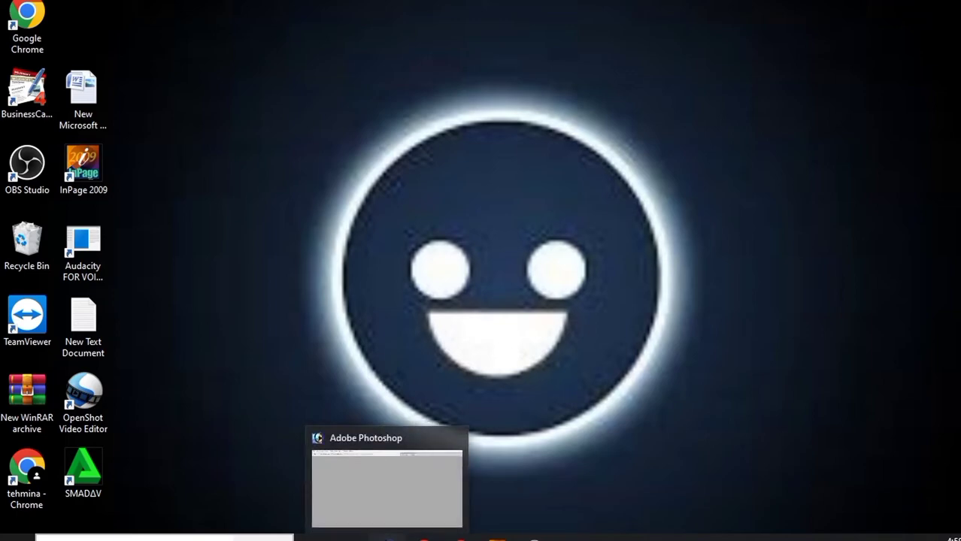
# Restore the Adobe Photoshop window from its taskbar thumbnail
pyautogui.click(388, 535)
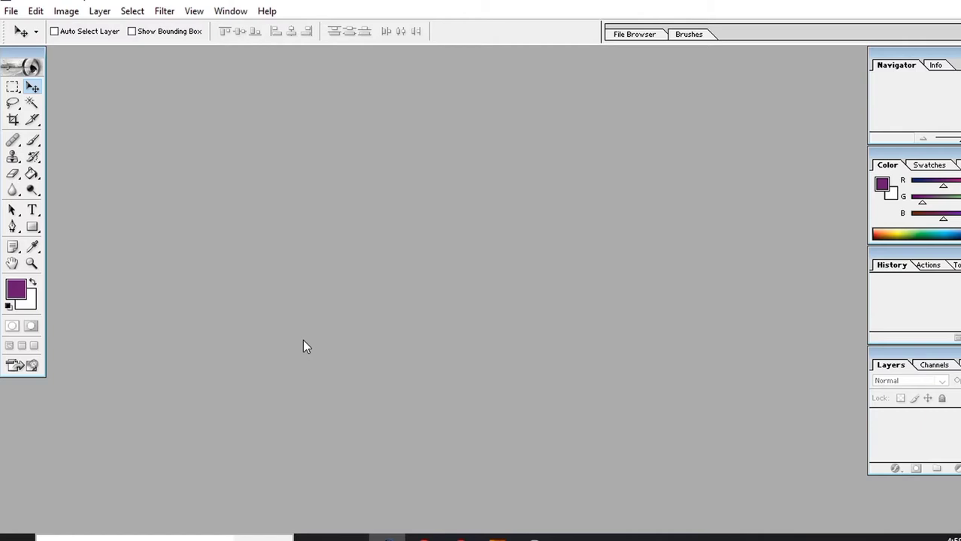
# Start a new document sized 1800 × 1600 pixels at 300 pixels per inch
pyautogui.hotkey('ctrl', 'n')
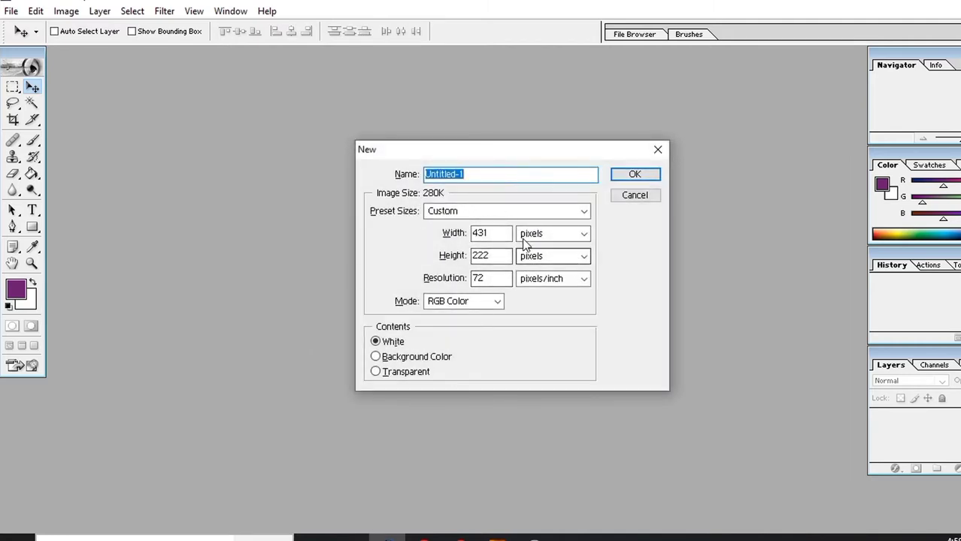
pyautogui.click(499, 229)
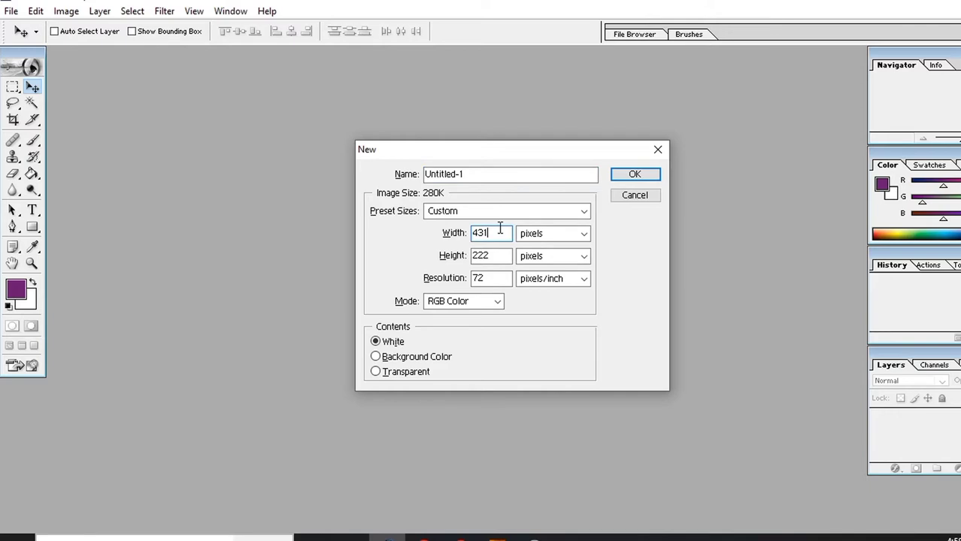
pyautogui.press('BackSpace')
pyautogui.press('BackSpace')
pyautogui.press('BackSpace')
pyautogui.write('1800')
pyautogui.click(500, 254)
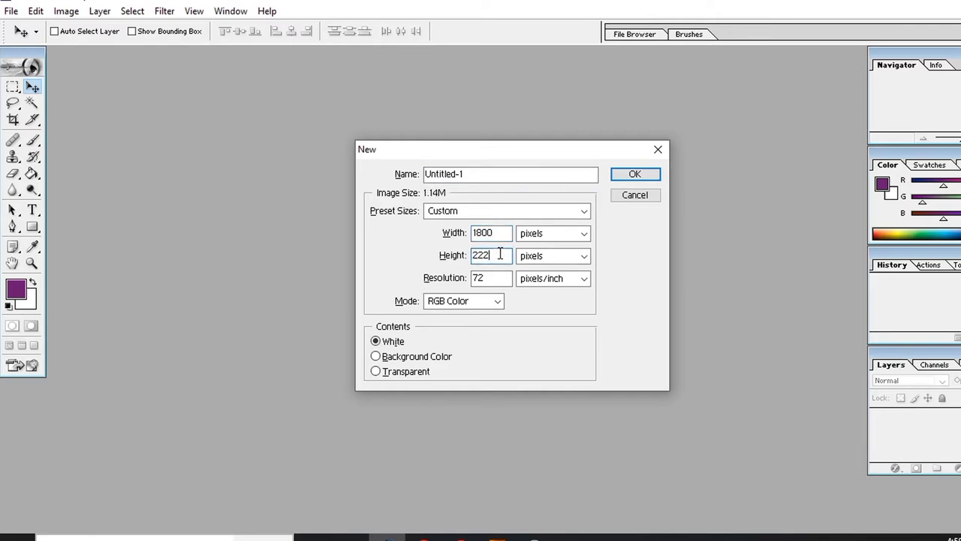
pyautogui.press('BackSpace')
pyautogui.press('BackSpace')
pyautogui.press('BackSpace')
pyautogui.write('1600')
pyautogui.click(492, 280)
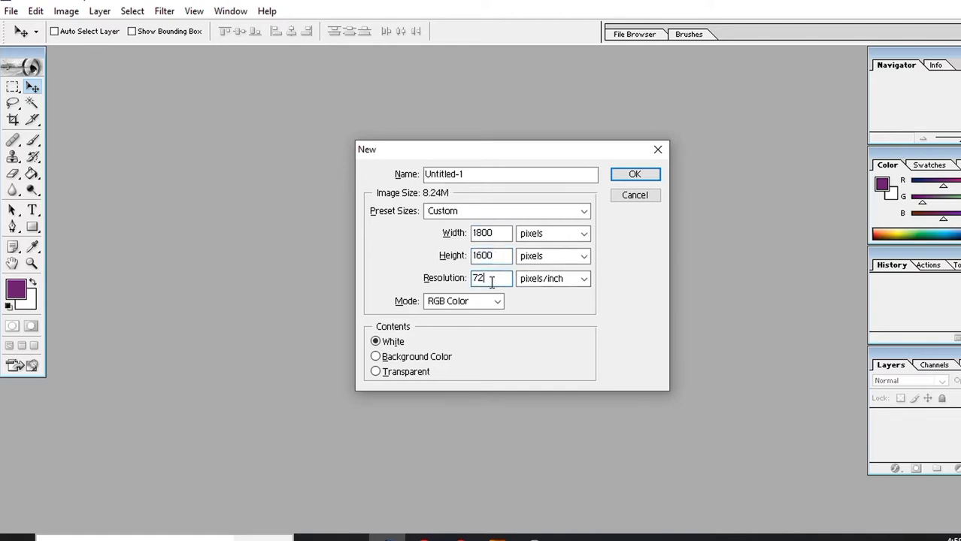
pyautogui.press('BackSpace')
pyautogui.write('300')
# Set the new document to CMYK Color with width kept in pixels, and create it
pyautogui.click(491, 302)
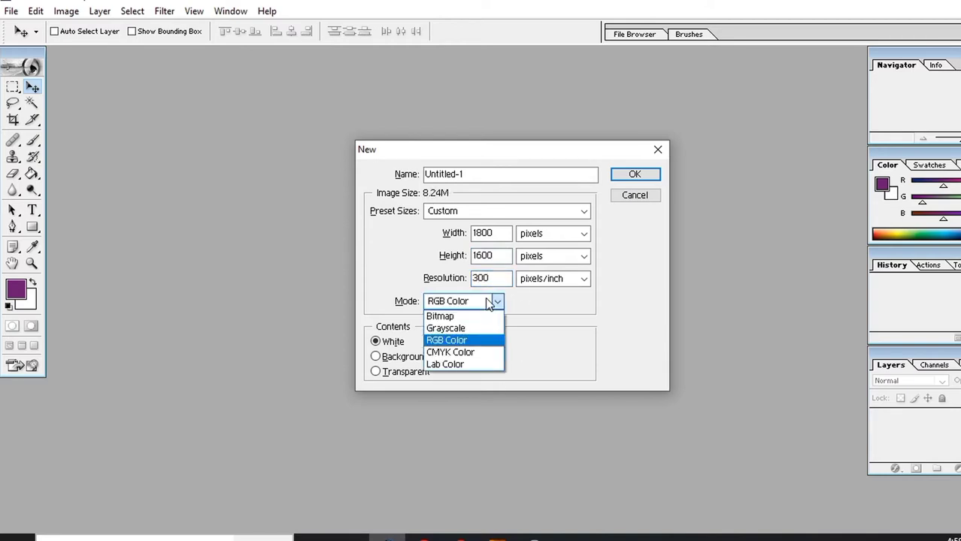
pyautogui.click(451, 352)
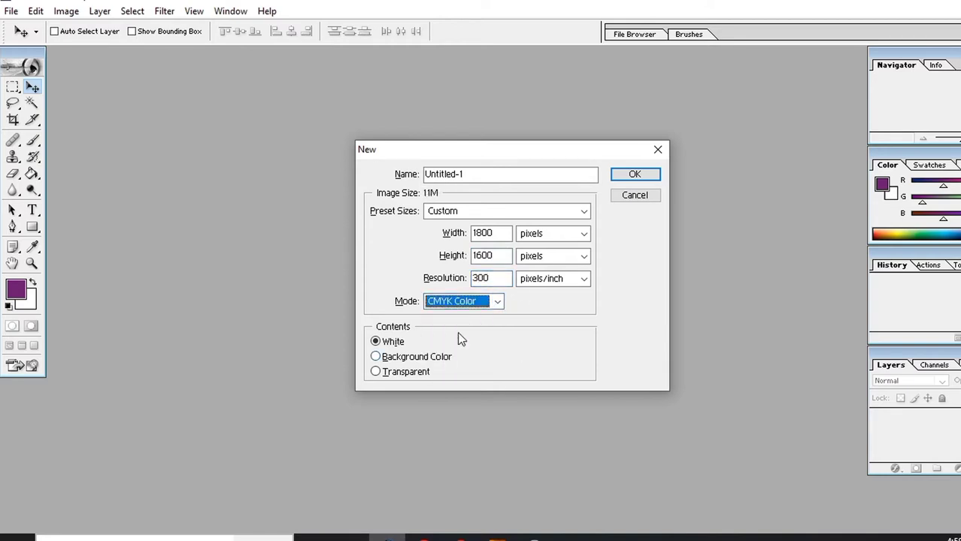
pyautogui.click(575, 239)
pyautogui.click(524, 364)
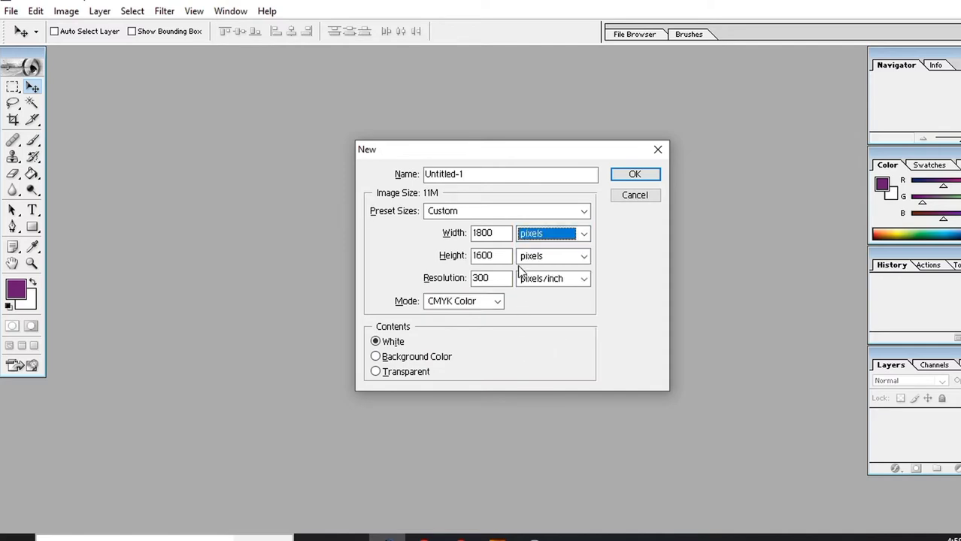
pyautogui.click(632, 181)
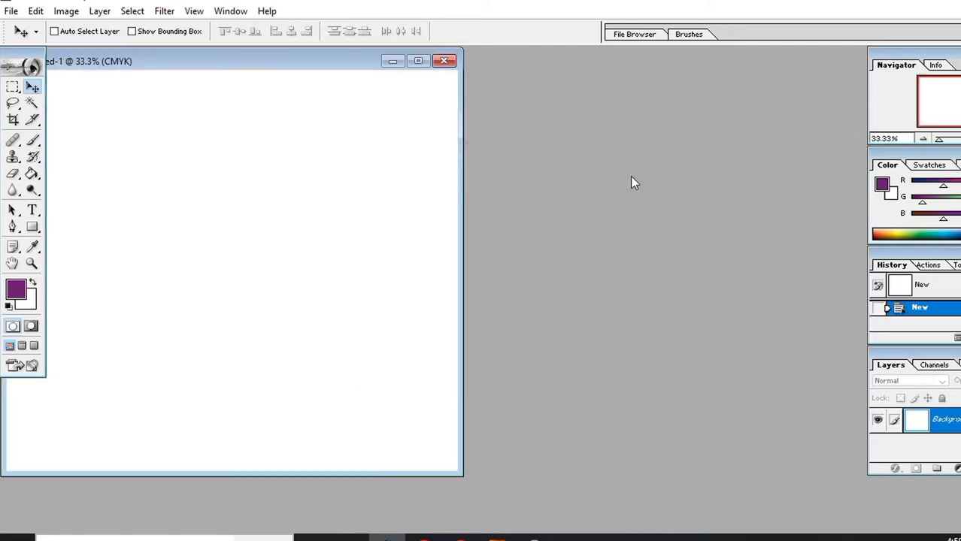
# Centre and maximise the blank Untitled-1 document window
pyautogui.moveTo(194, 57); pyautogui.dragTo(398, 97)
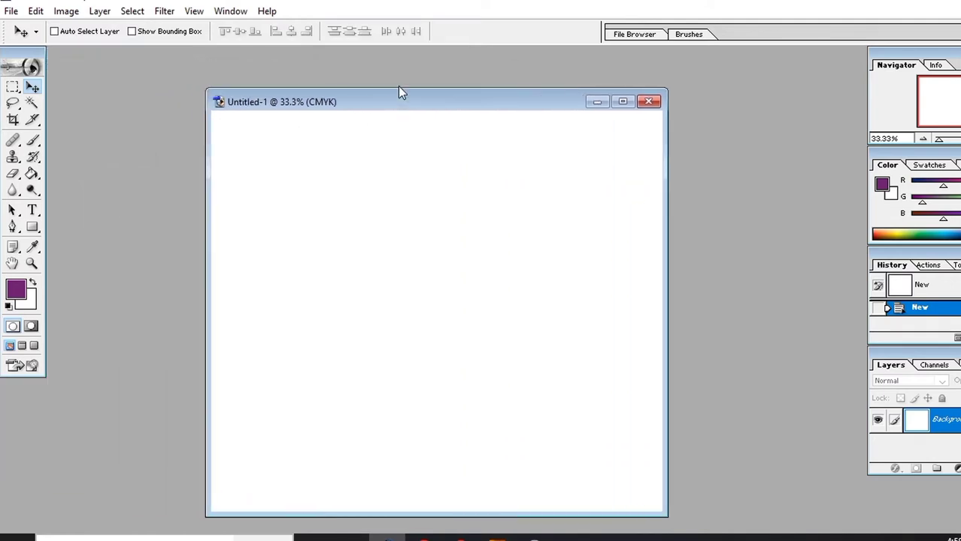
pyautogui.doubleClick(399, 90)
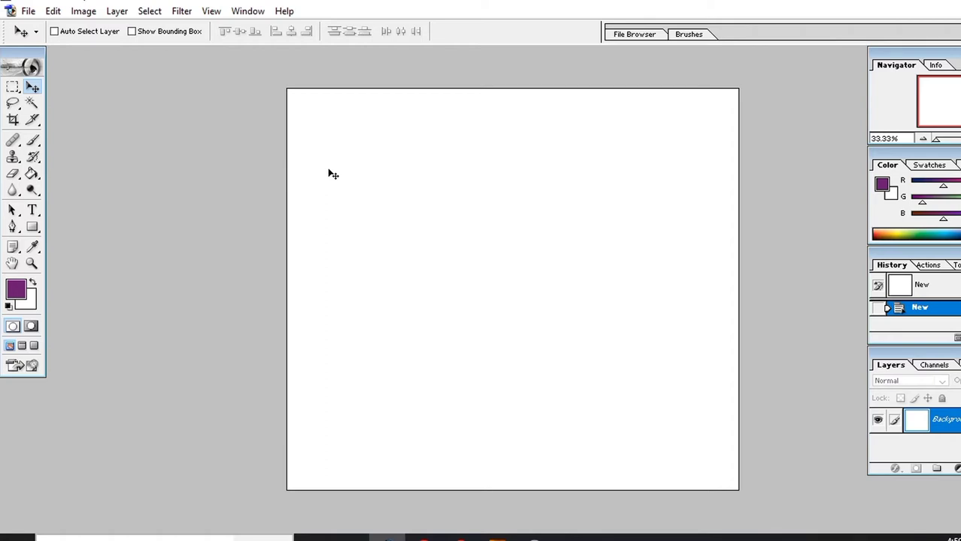
pyautogui.click(53, 12)
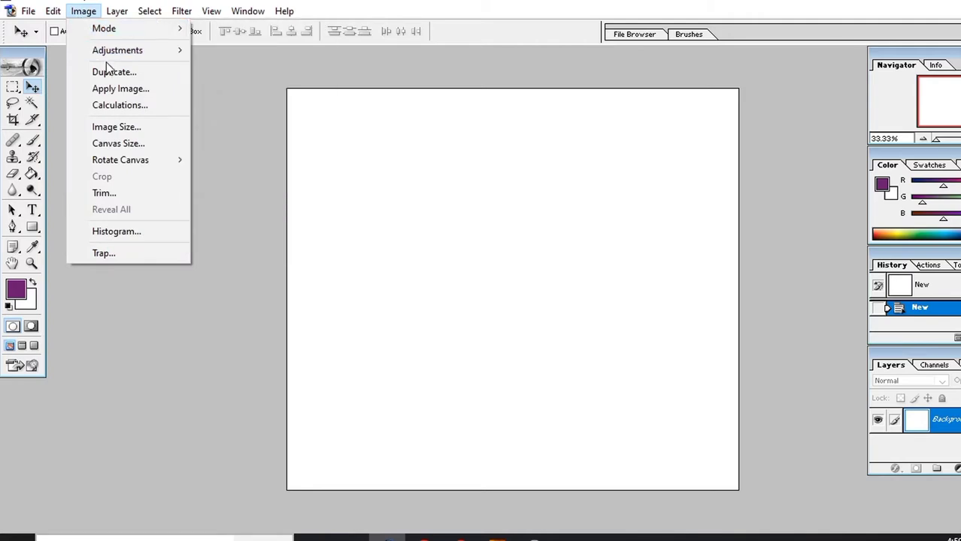
pyautogui.click(116, 128)
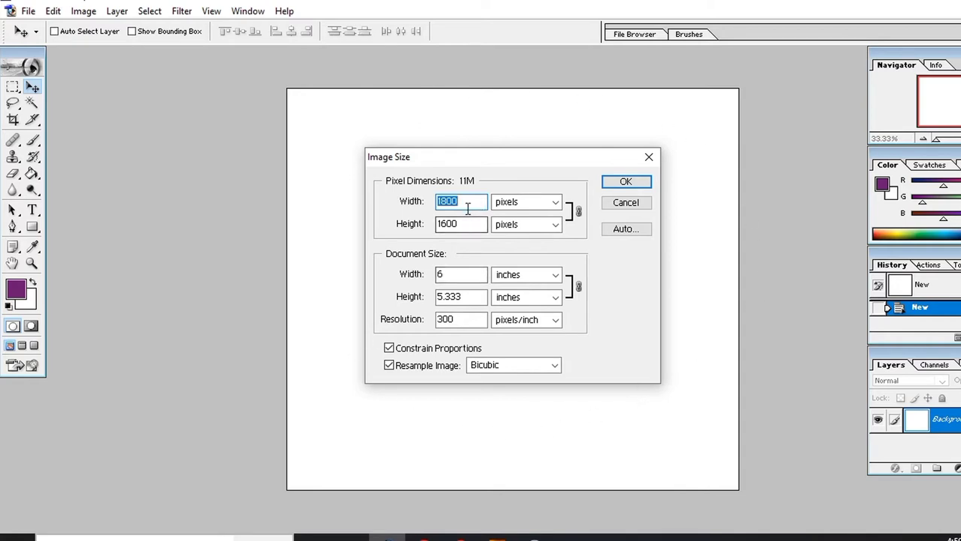
pyautogui.click(526, 202)
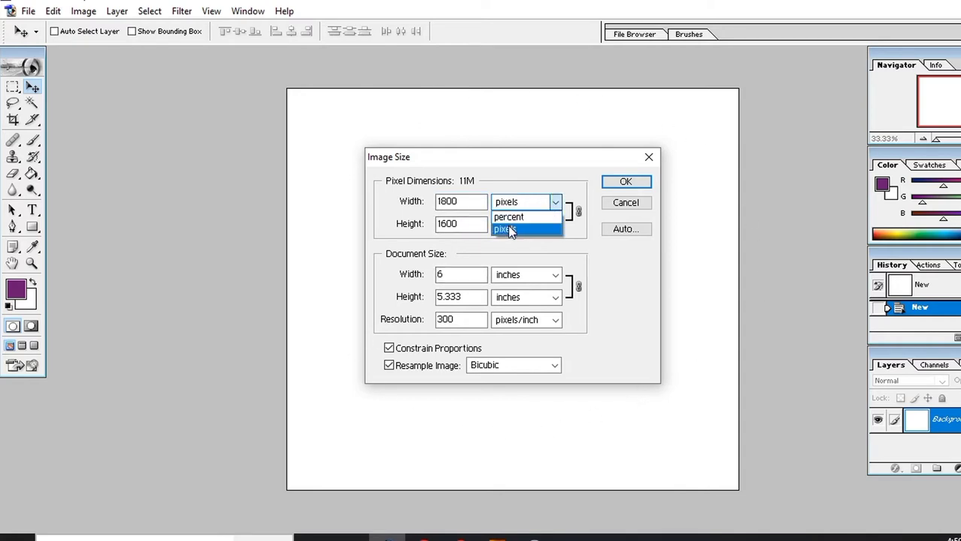
pyautogui.click(475, 203)
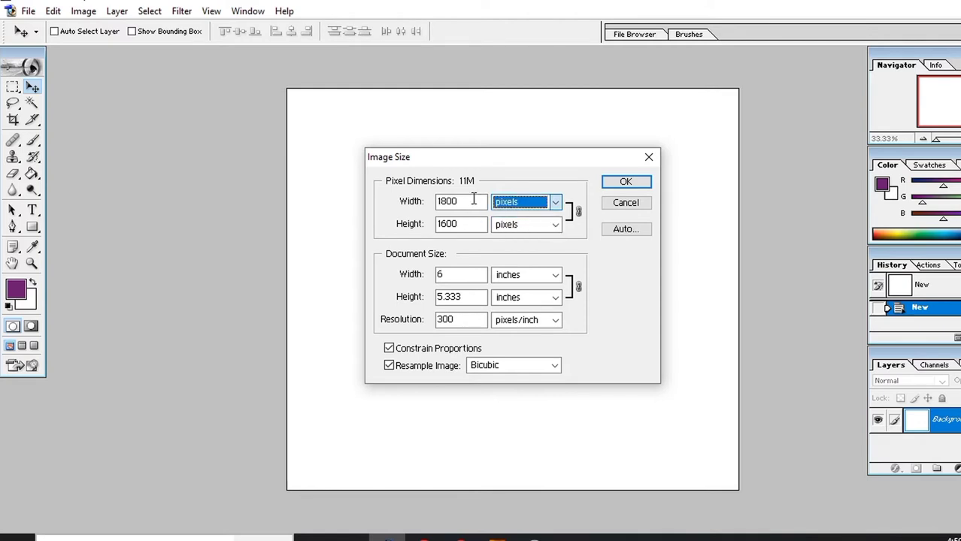
pyautogui.click(446, 275)
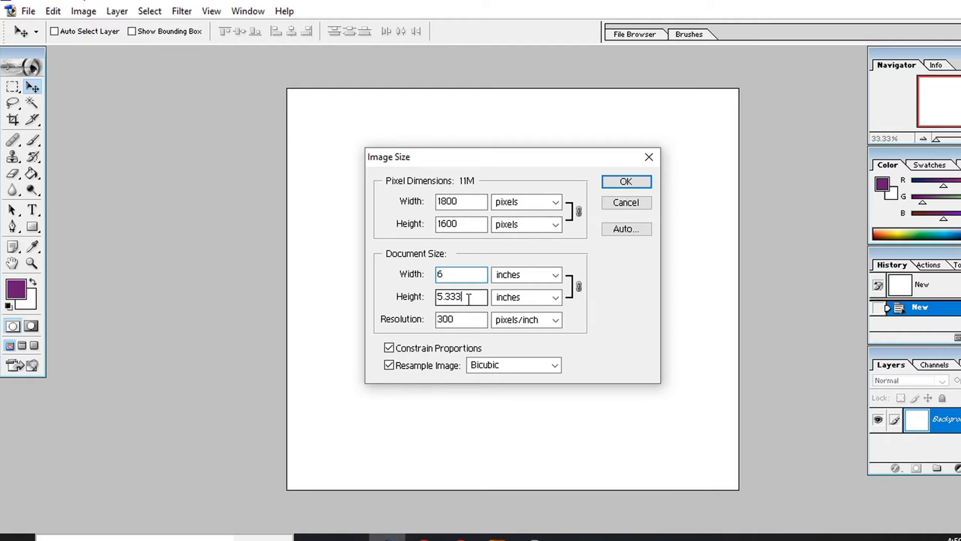
pyautogui.press('BackSpace')
pyautogui.press('BackSpace')
pyautogui.press('BackSpace')
pyautogui.press('BackSpace')
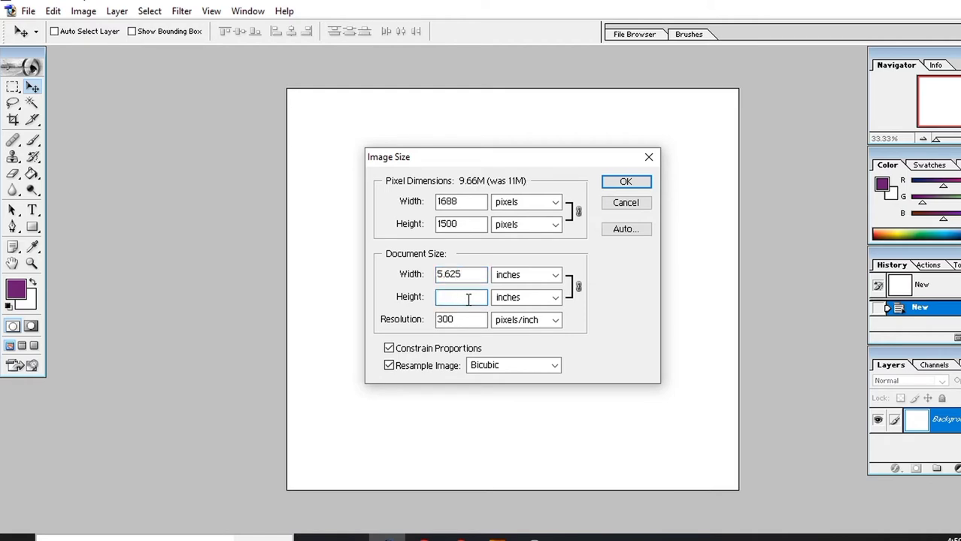
pyautogui.write('10')
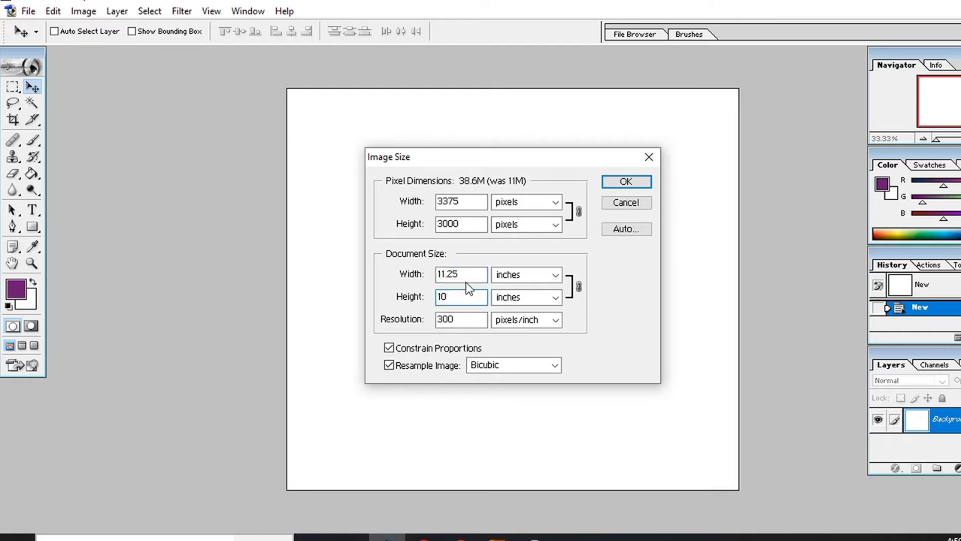
pyautogui.click(471, 273)
pyautogui.press('BackSpace')
pyautogui.press('BackSpace')
pyautogui.press('BackSpace')
pyautogui.press('BackSpace')
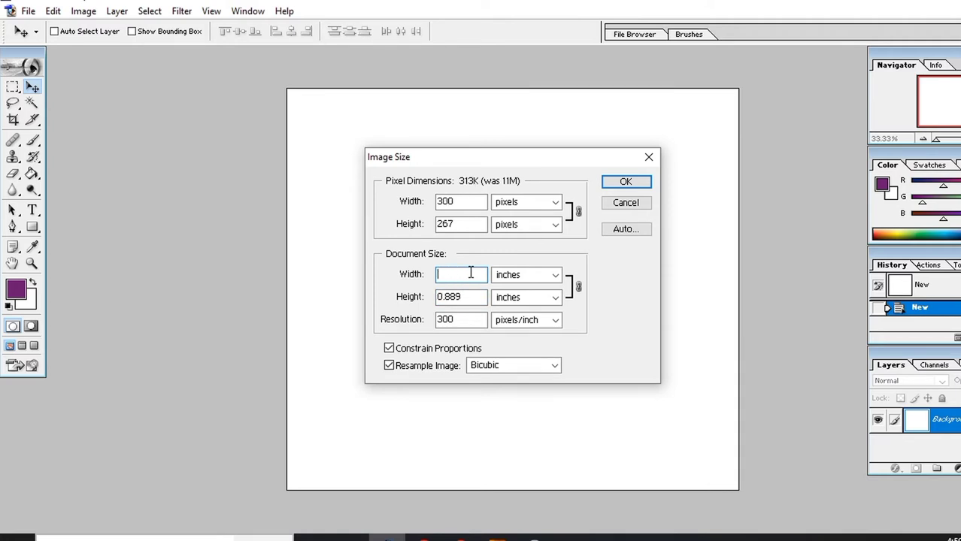
pyautogui.write('1')
pyautogui.write('4')
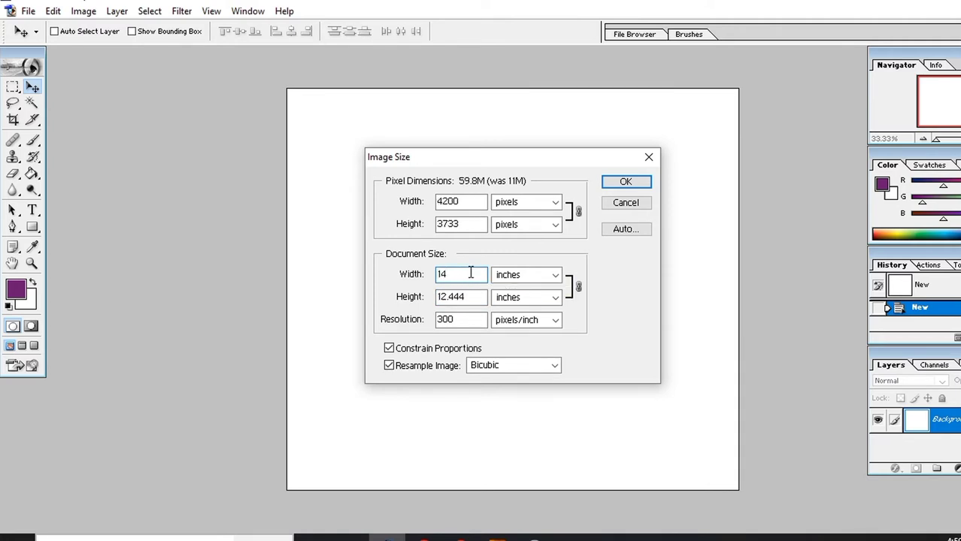
pyautogui.click(473, 297)
pyautogui.press('BackSpace')
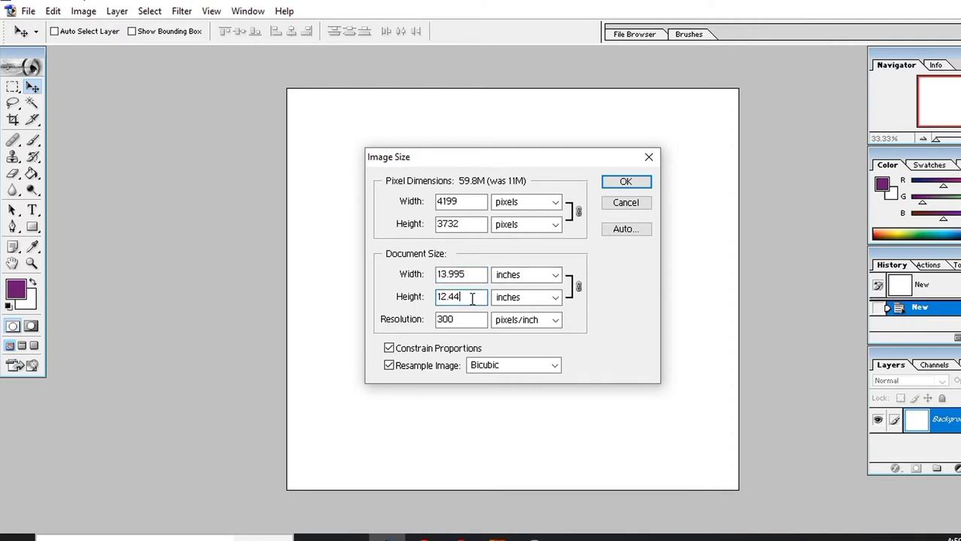
pyautogui.press('BackSpace')
pyautogui.press('BackSpace')
pyautogui.click(465, 279)
pyautogui.press('BackSpace')
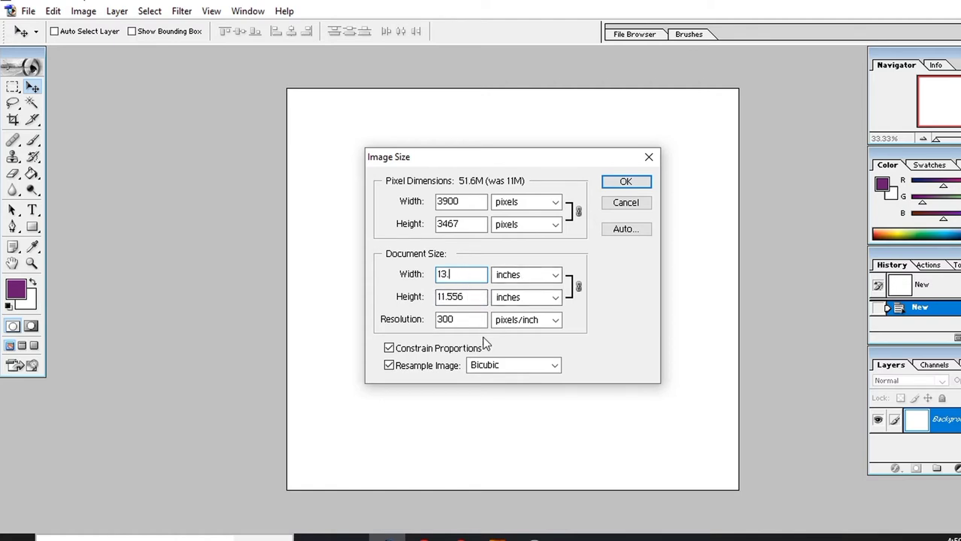
pyautogui.click(624, 183)
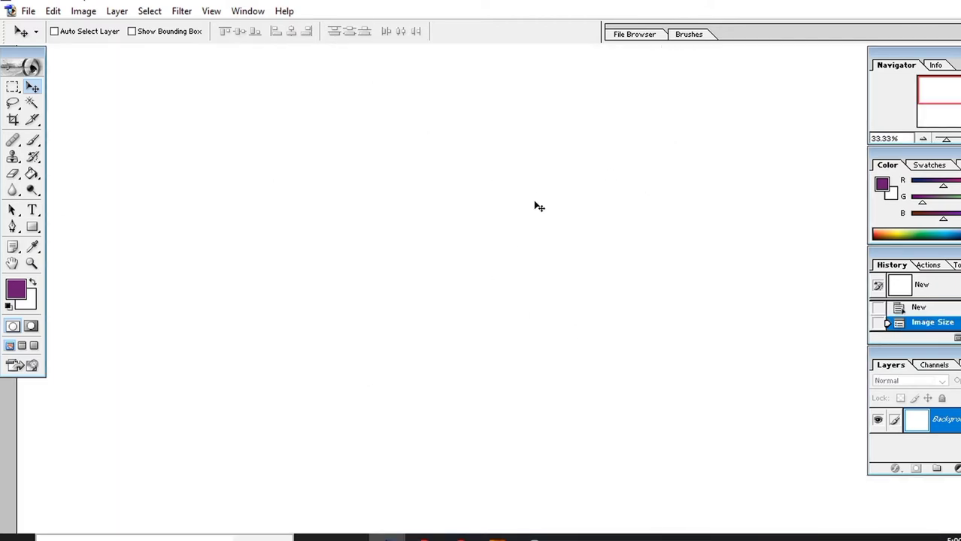
pyautogui.hotkey('ctrl', 'z')
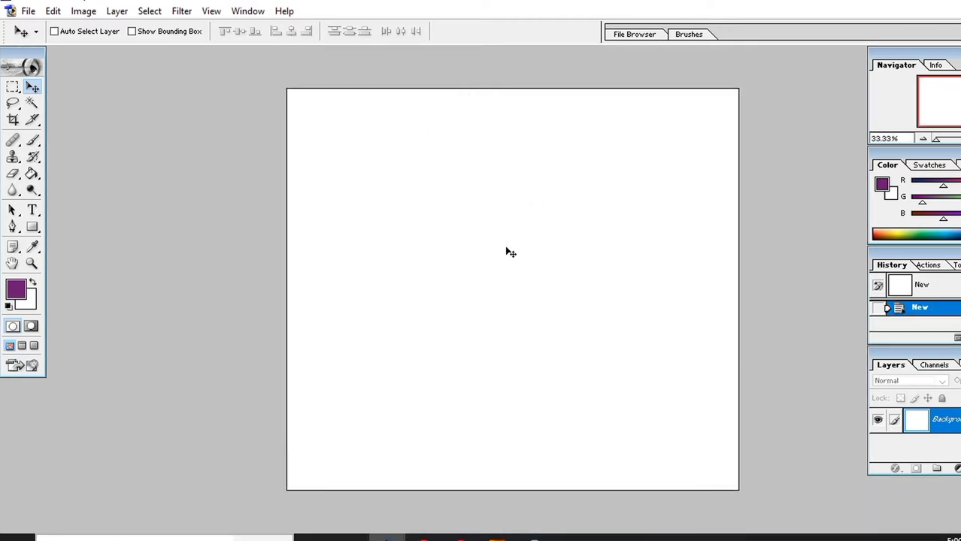
pyautogui.click(84, 11)
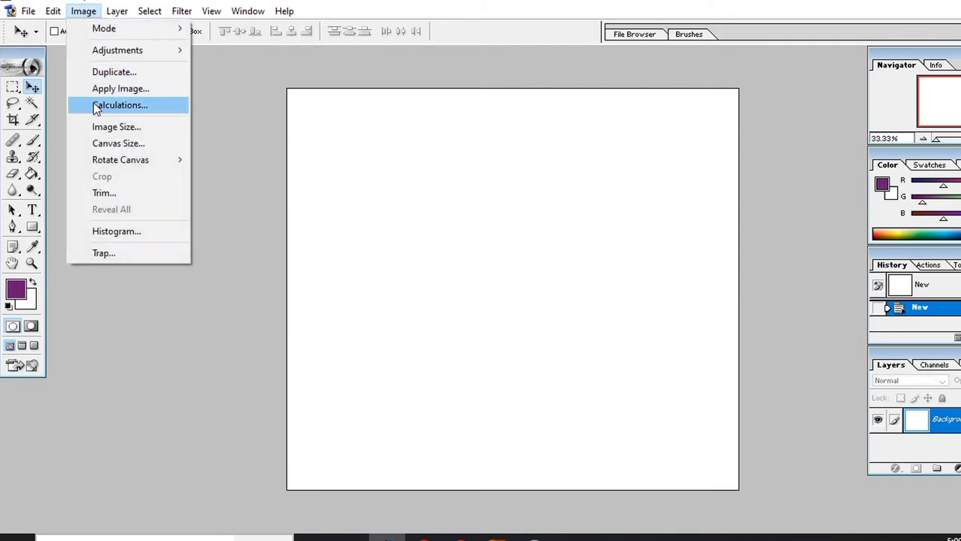
pyautogui.click(129, 143)
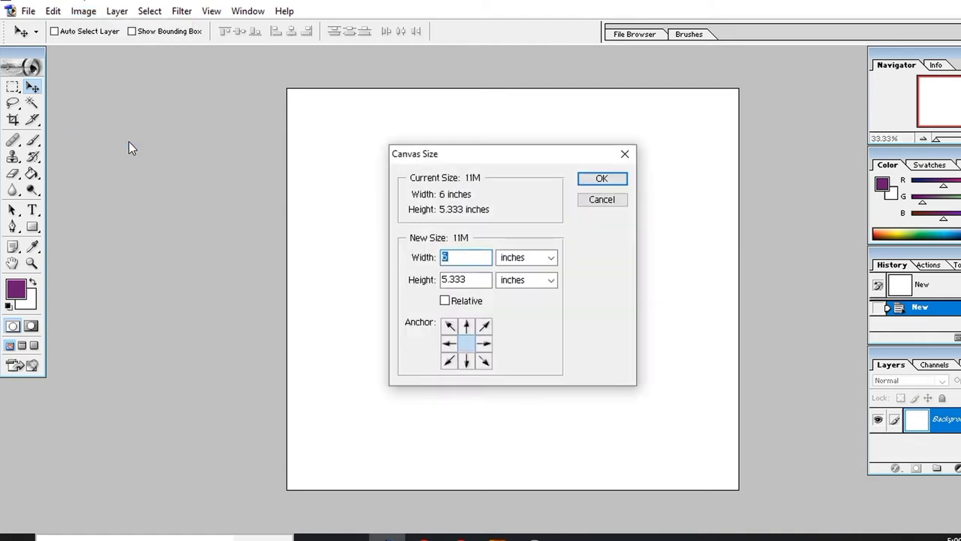
pyautogui.moveTo(465, 156); pyautogui.dragTo(180, 128)
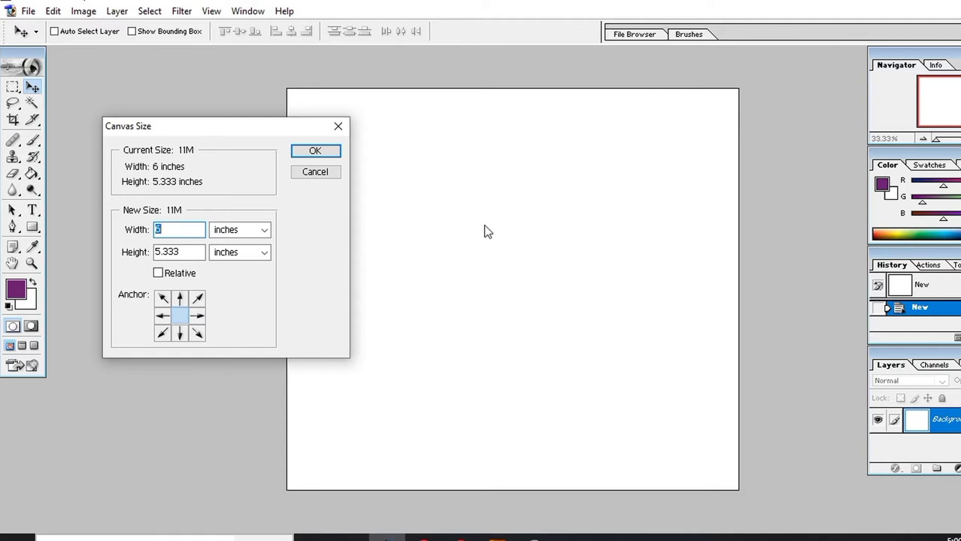
pyautogui.click(340, 128)
# Open hutt.png from Local Disk (D:) and move its window toward the centre
pyautogui.hotkey('ctrl', 'o')
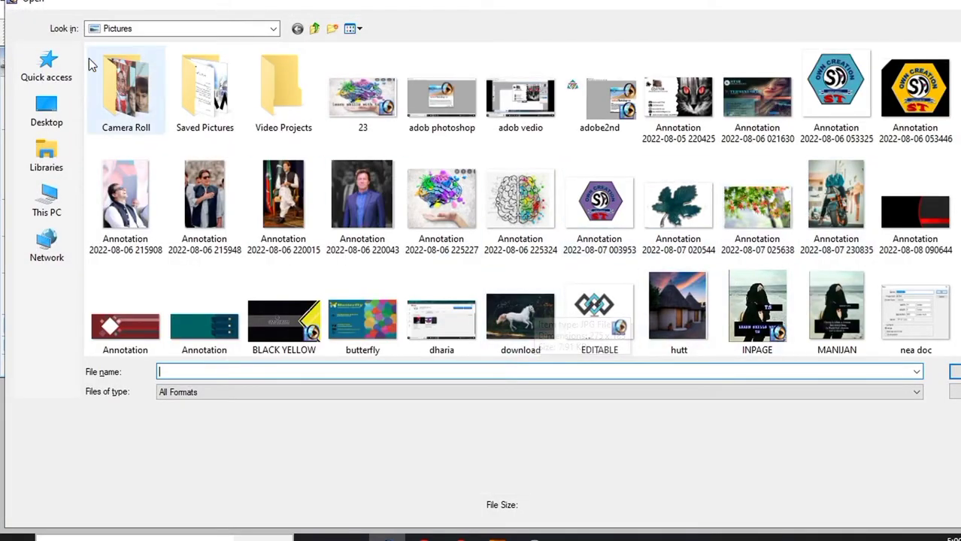
pyautogui.click(50, 216)
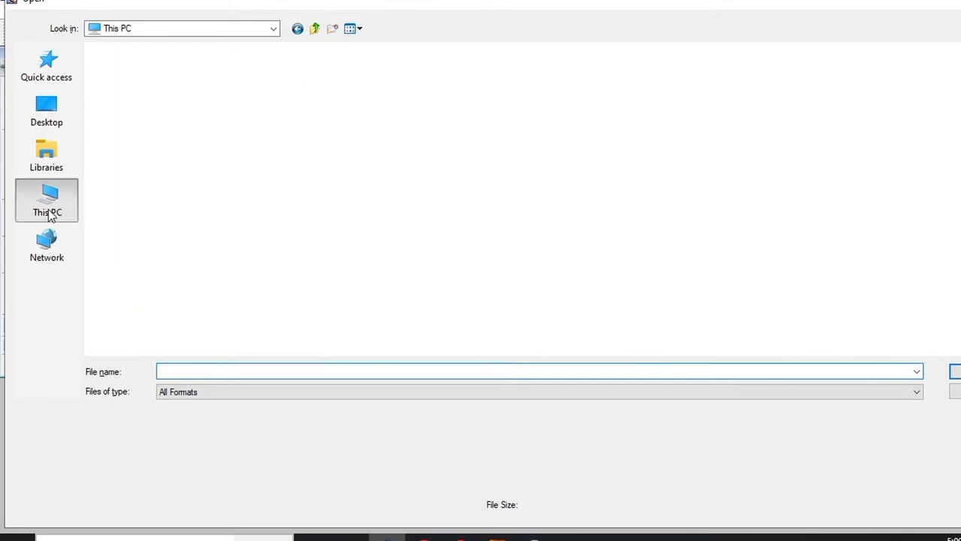
pyautogui.doubleClick(326, 170)
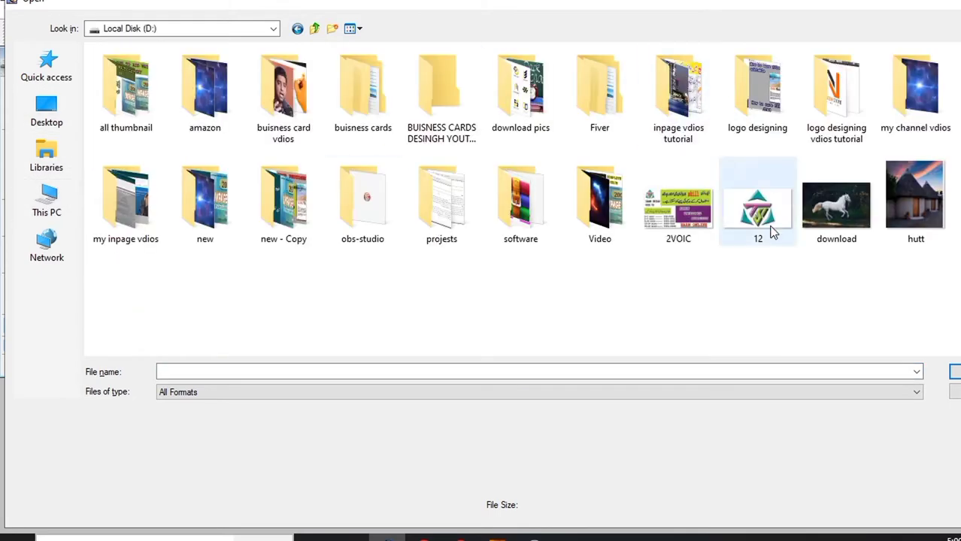
pyautogui.click(910, 220)
pyautogui.click(954, 372)
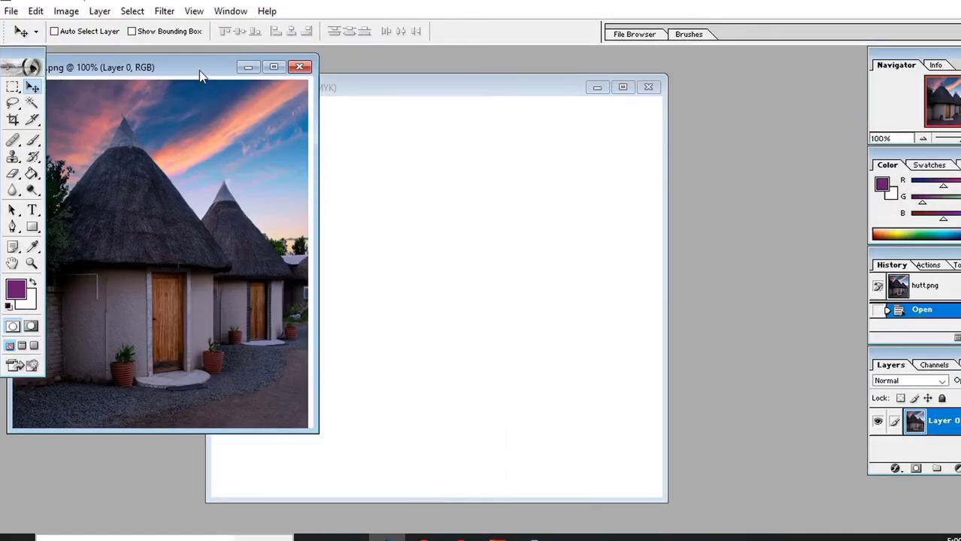
pyautogui.moveTo(200, 69); pyautogui.dragTo(444, 101)
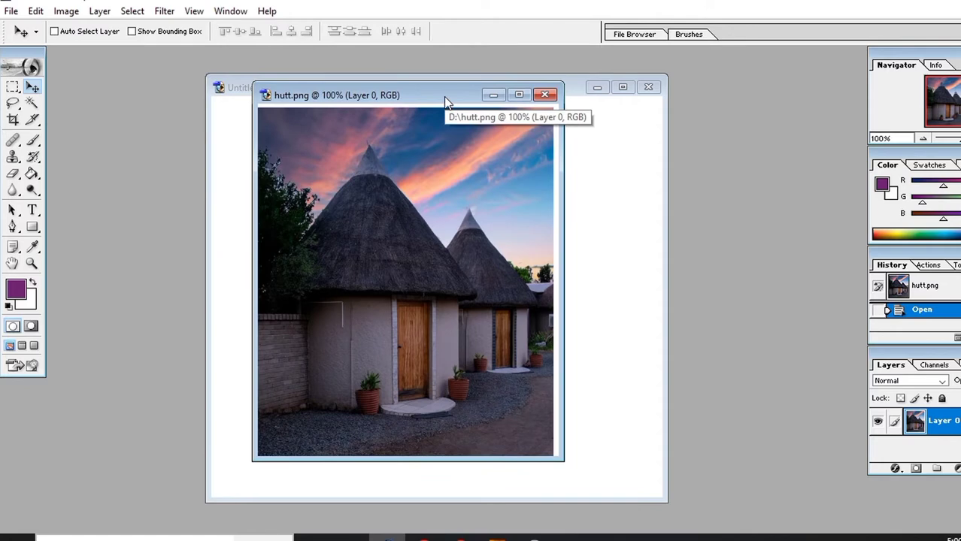
pyautogui.click(67, 13)
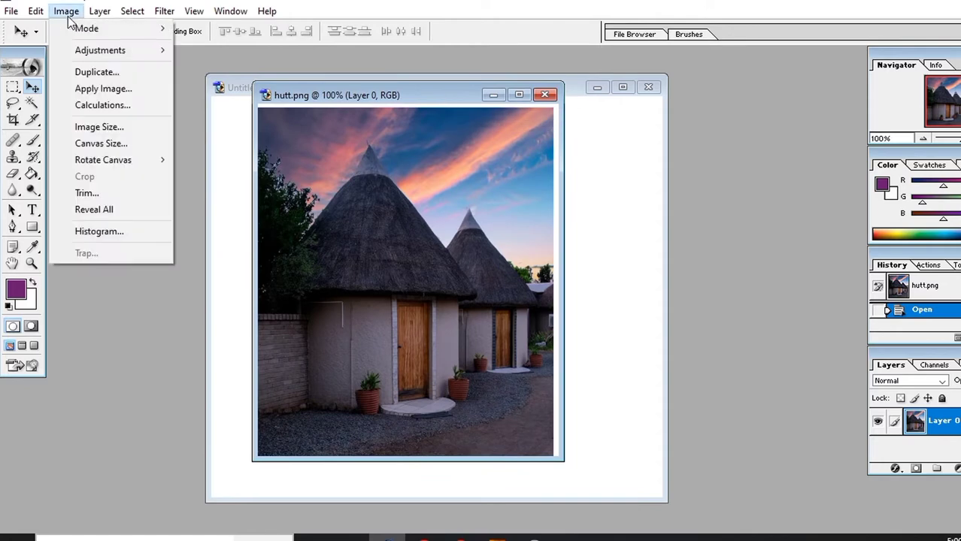
pyautogui.click(109, 144)
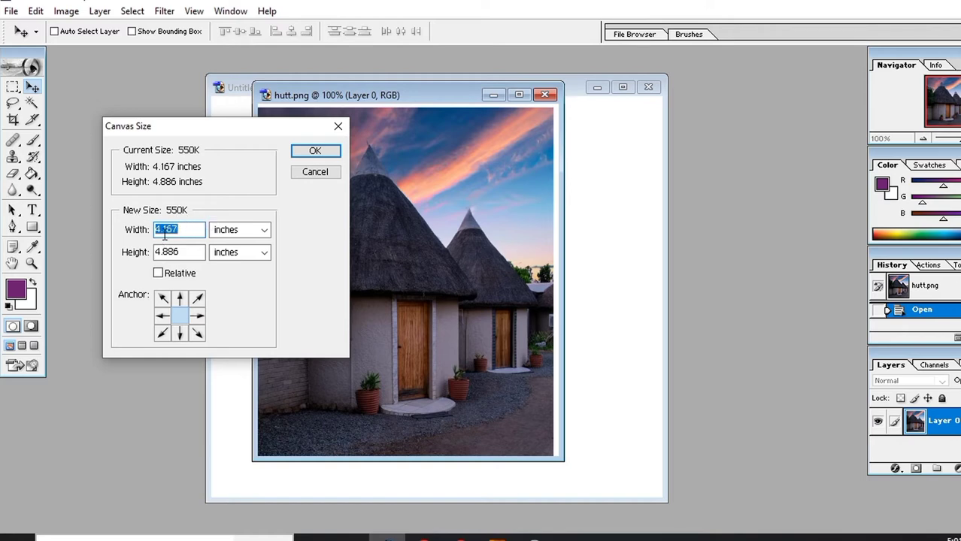
pyautogui.click(263, 229)
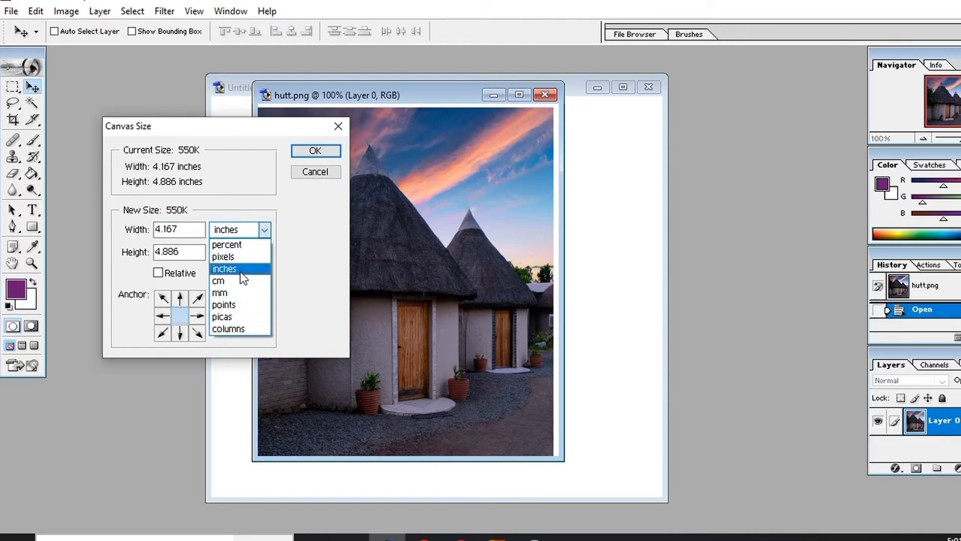
pyautogui.click(240, 271)
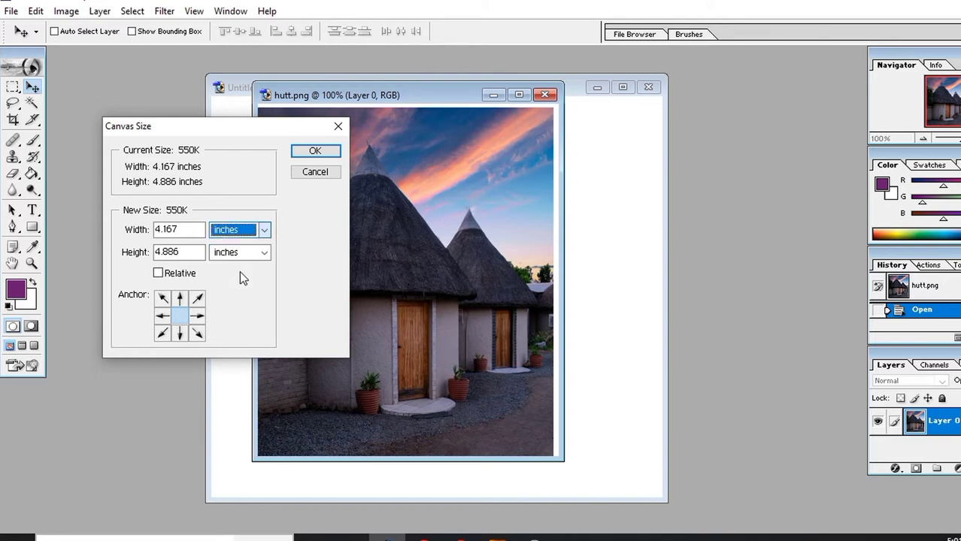
pyautogui.click(188, 230)
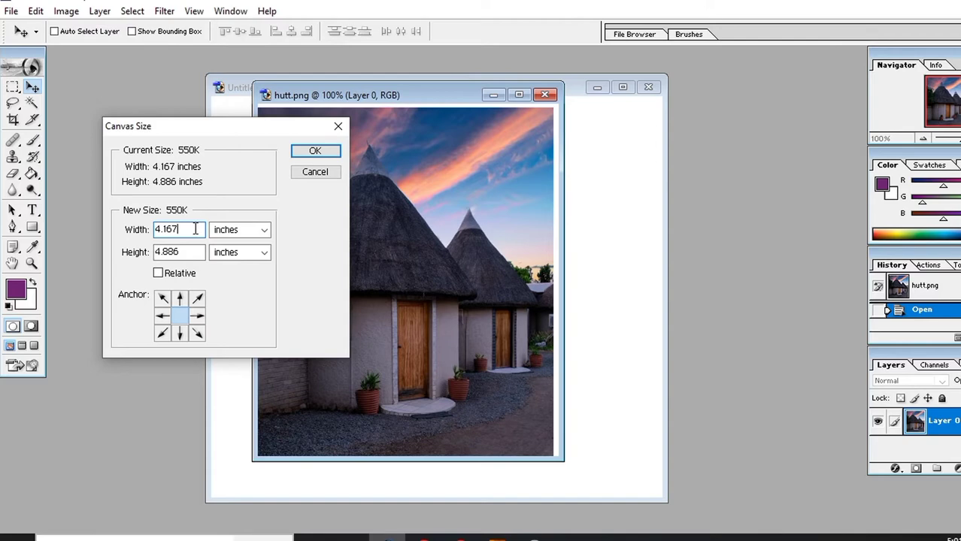
pyautogui.press('BackSpace')
pyautogui.press('BackSpace')
pyautogui.press('BackSpace')
pyautogui.press('BackSpace')
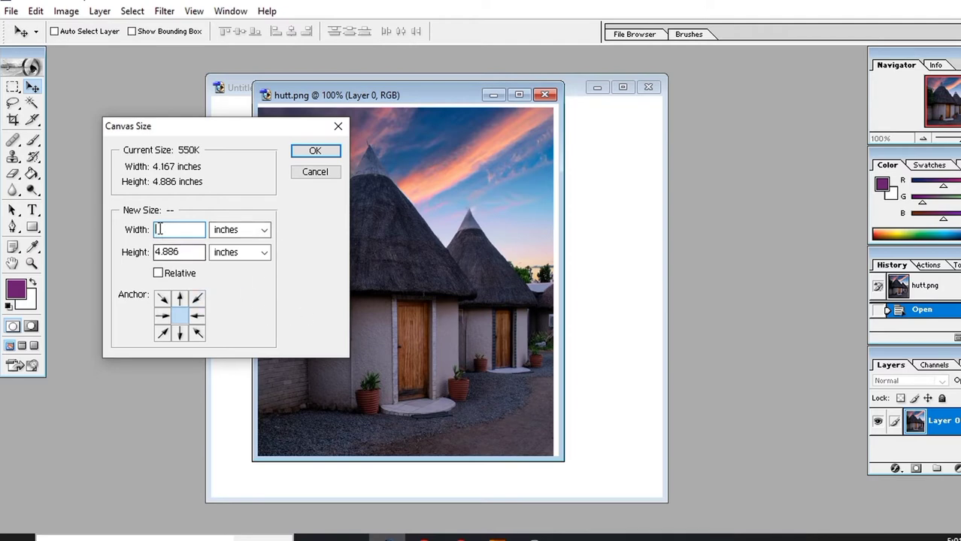
pyautogui.click(164, 318)
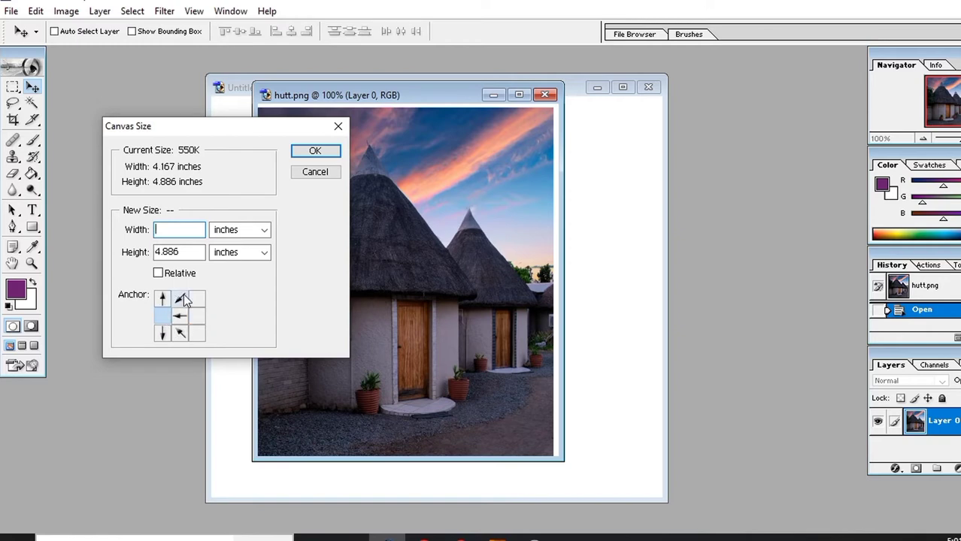
pyautogui.click(164, 299)
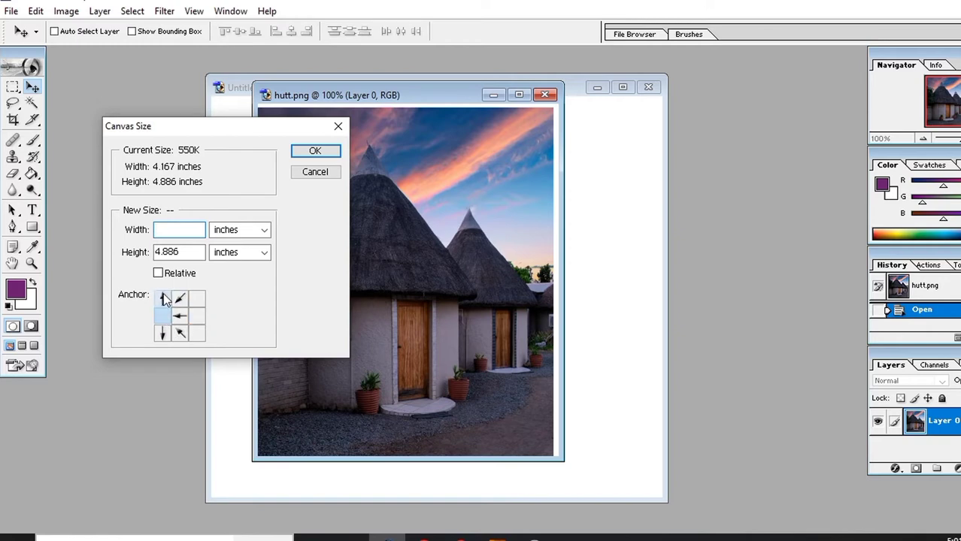
pyautogui.click(194, 331)
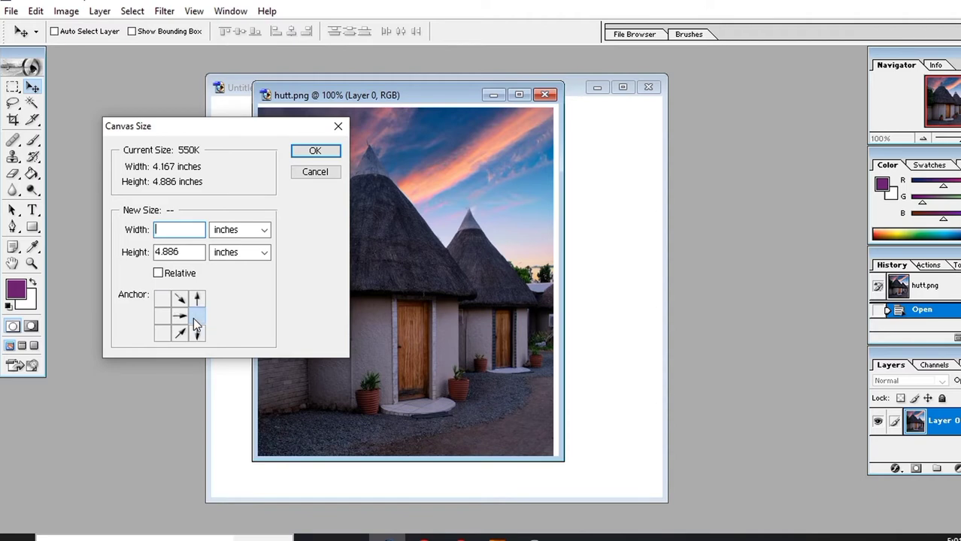
pyautogui.click(198, 299)
pyautogui.click(179, 316)
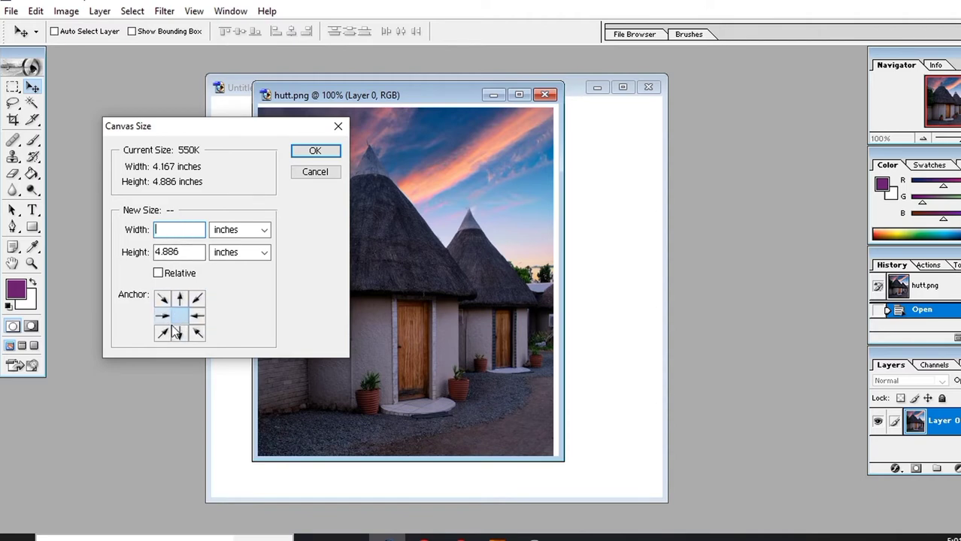
pyautogui.click(183, 234)
pyautogui.write('3')
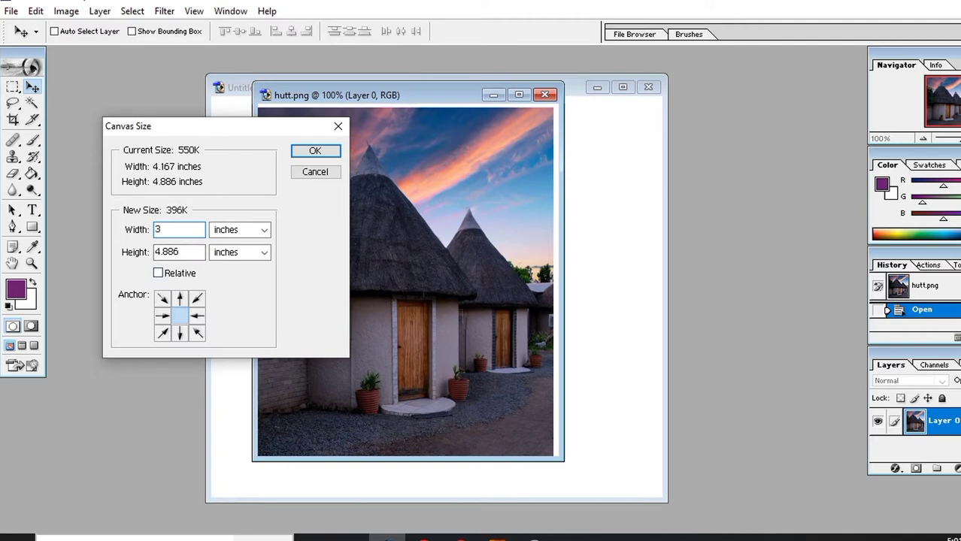
pyautogui.click(323, 154)
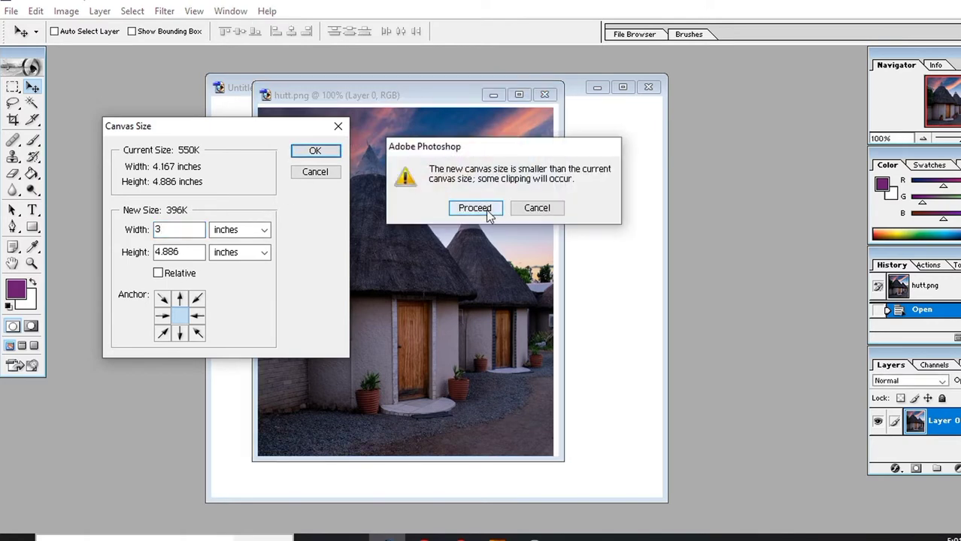
pyautogui.click(496, 210)
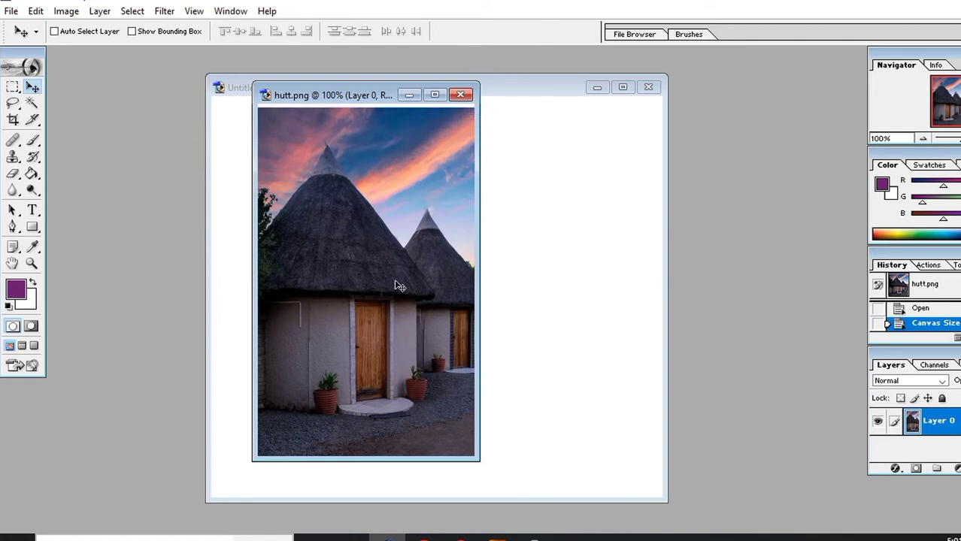
pyautogui.hotkey('ctrl', 'z')
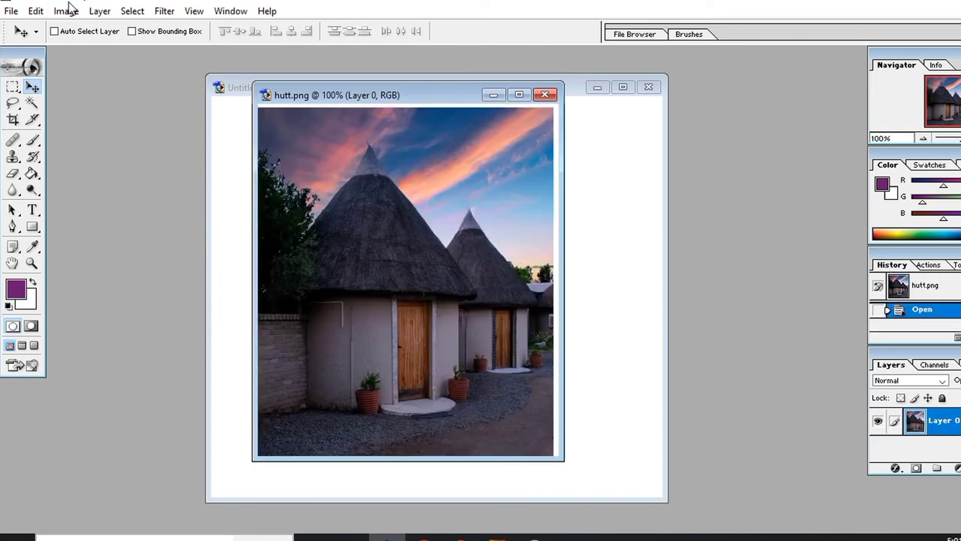
pyautogui.click(73, 18)
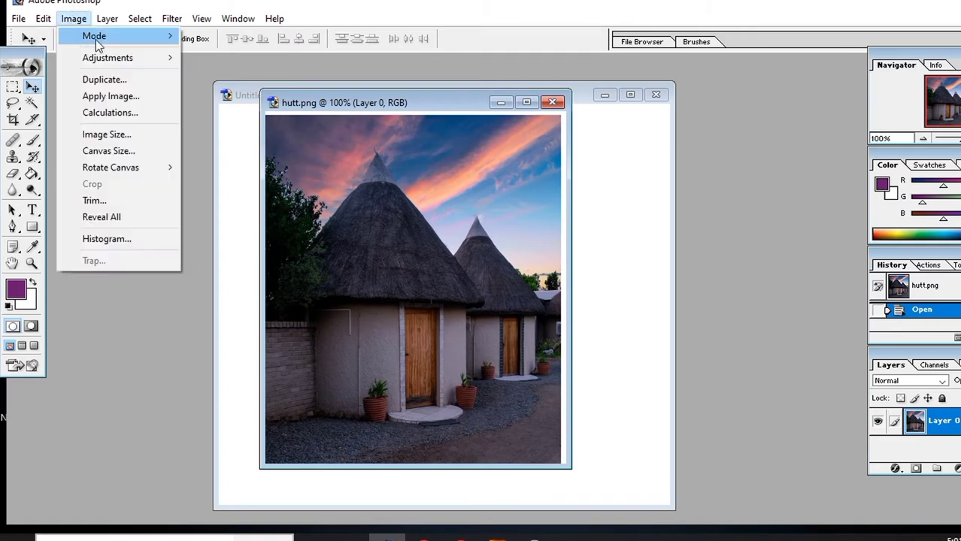
pyautogui.click(106, 152)
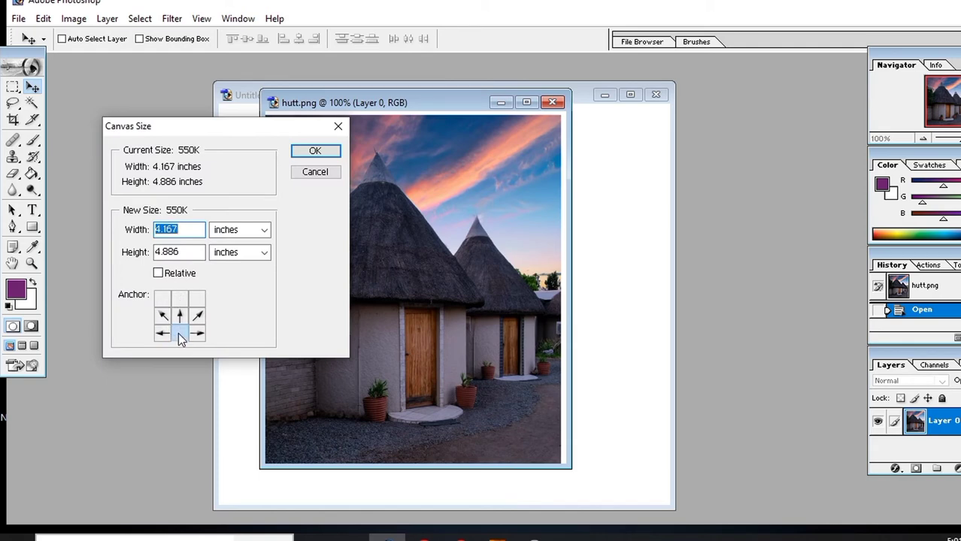
pyautogui.click(183, 254)
pyautogui.press('BackSpace')
pyautogui.press('BackSpace')
pyautogui.press('BackSpace')
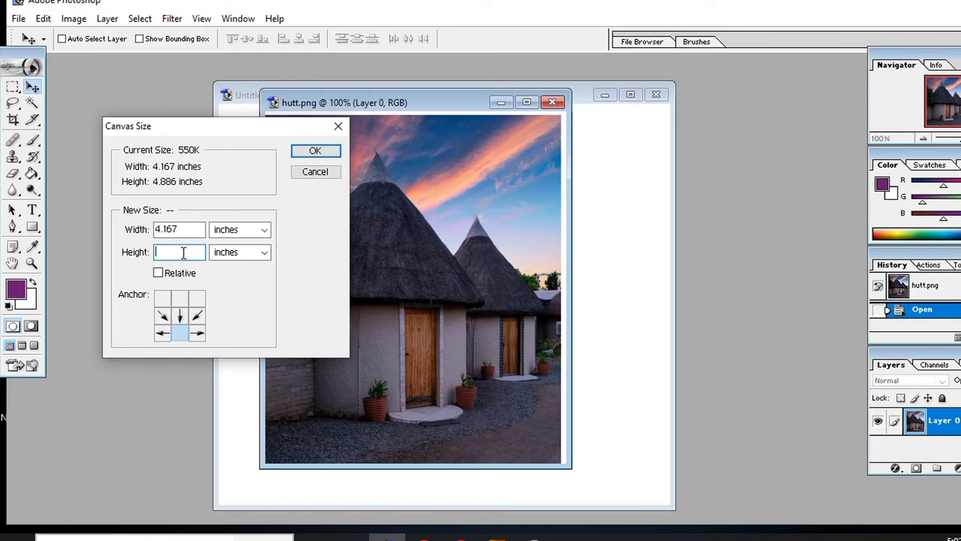
pyautogui.write('2')
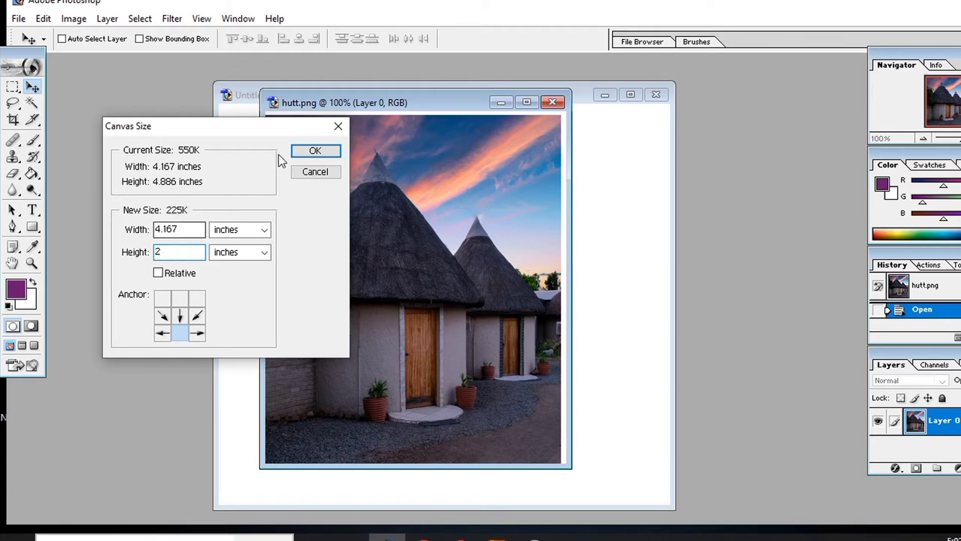
pyautogui.click(315, 151)
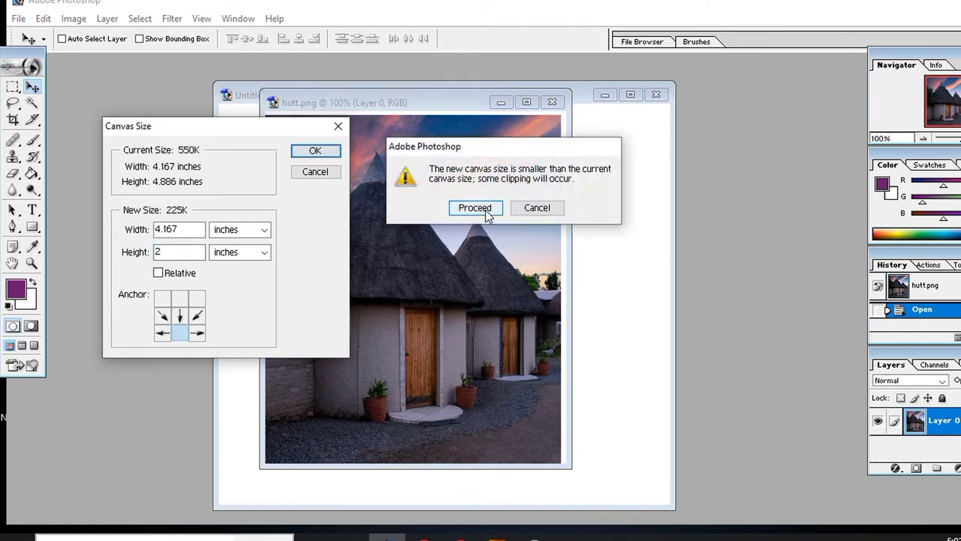
pyautogui.click(481, 209)
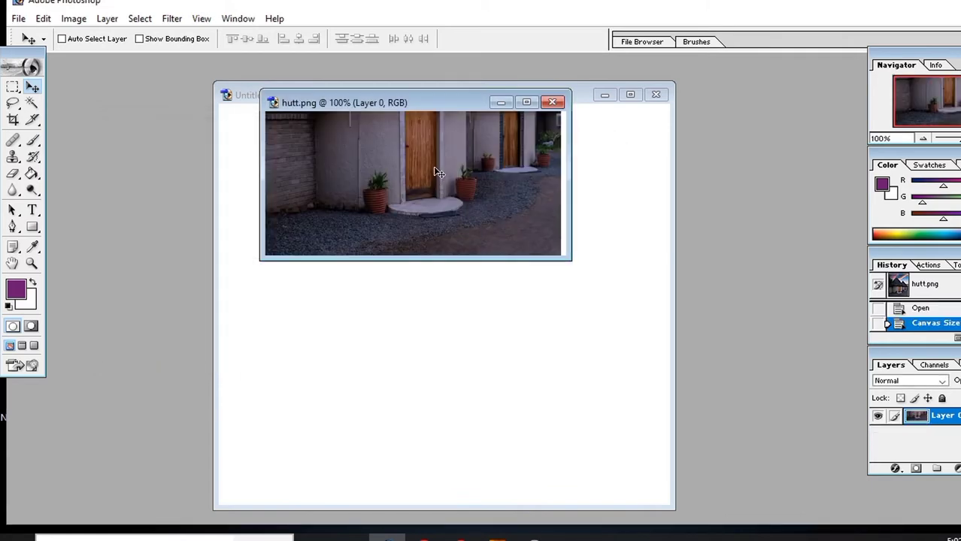
pyautogui.moveTo(439, 172)
pyautogui.mouseDown()
pyautogui.moveTo(444, 242)
pyautogui.moveTo(440, 226)
pyautogui.mouseUp()
pyautogui.hotkey('ctrl', 'z')
pyautogui.hotkey('ctrl', 'alt', 'z')
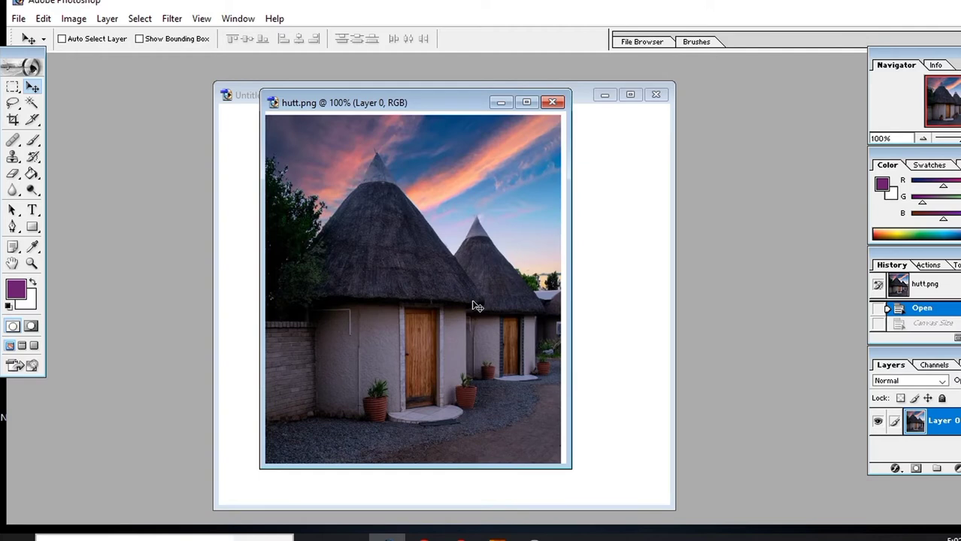
# Reopen hutt, realign the photo to fill its canvas, and bring up Canvas Size
pyautogui.moveTo(476, 303); pyautogui.dragTo(303, 148)
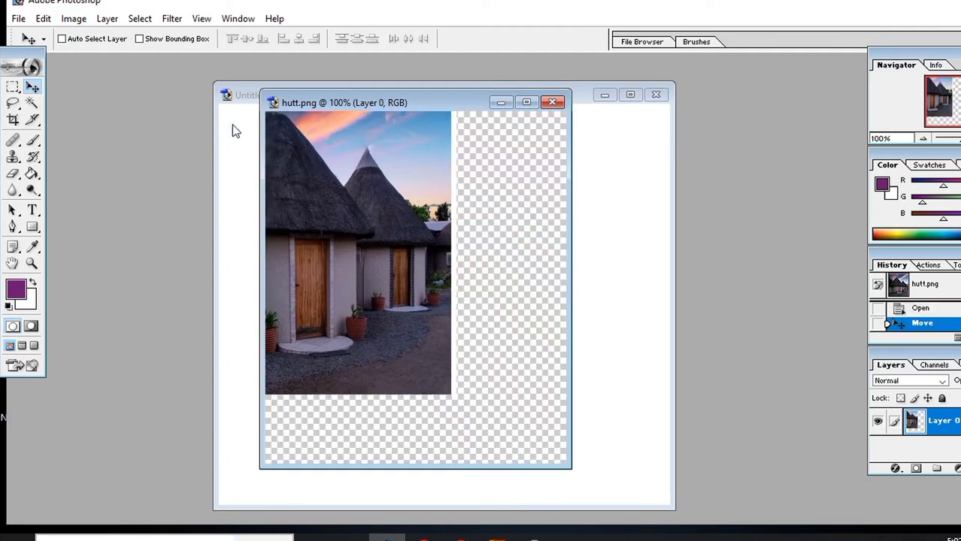
pyautogui.click(233, 124)
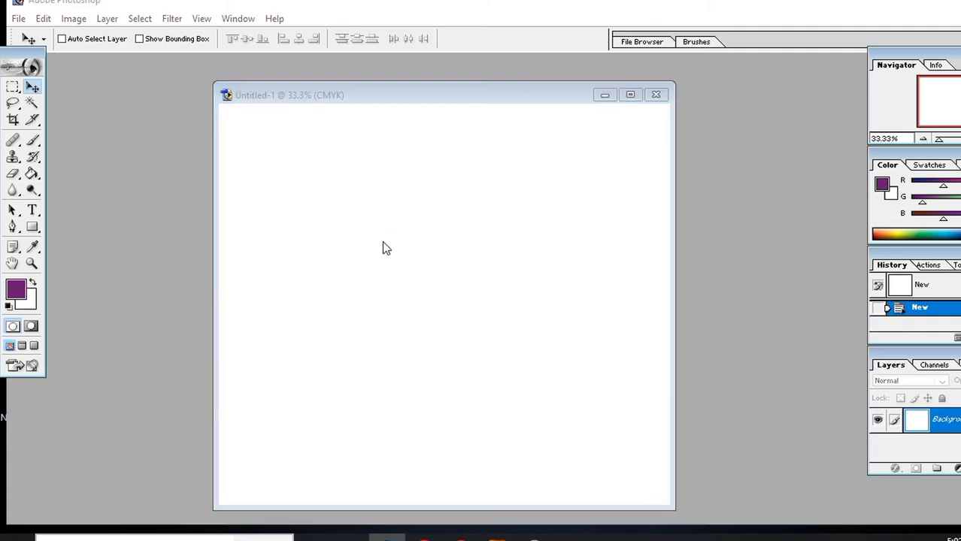
pyautogui.hotkey('ctrl', 'o')
pyautogui.doubleClick(909, 224)
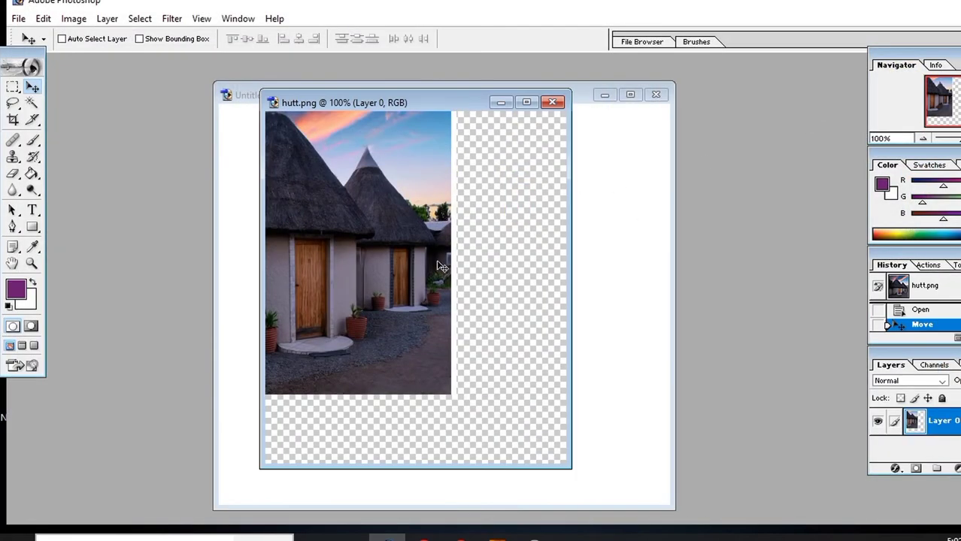
pyautogui.moveTo(545, 326); pyautogui.dragTo(552, 333)
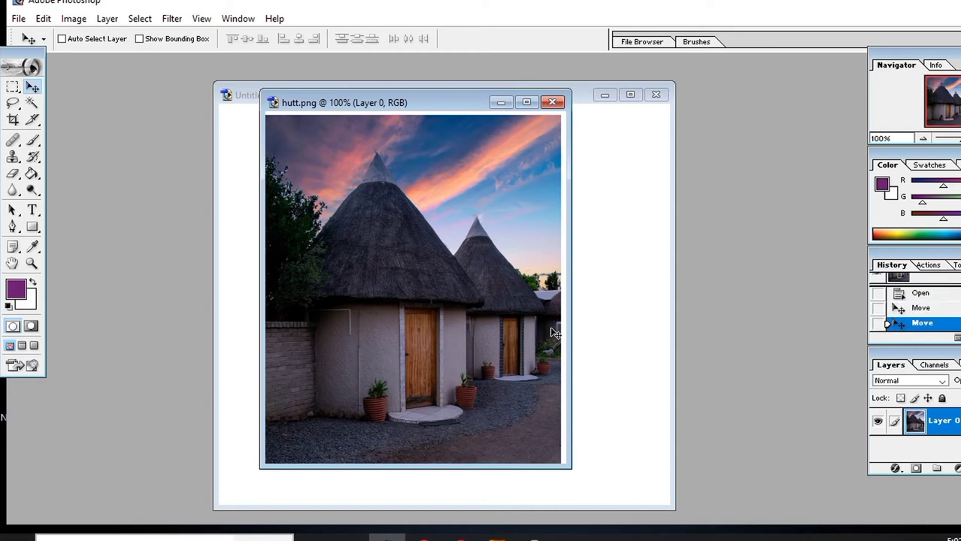
pyautogui.click(69, 19)
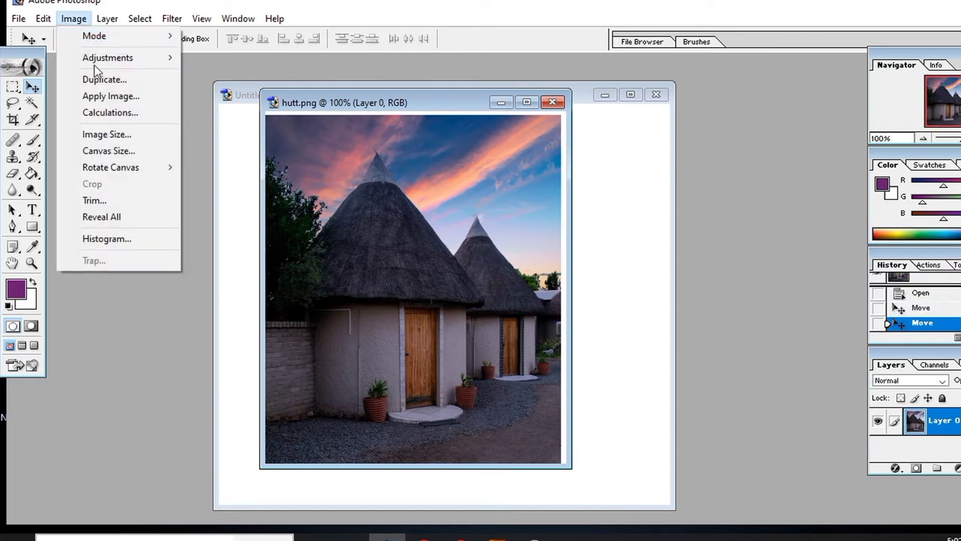
pyautogui.click(106, 153)
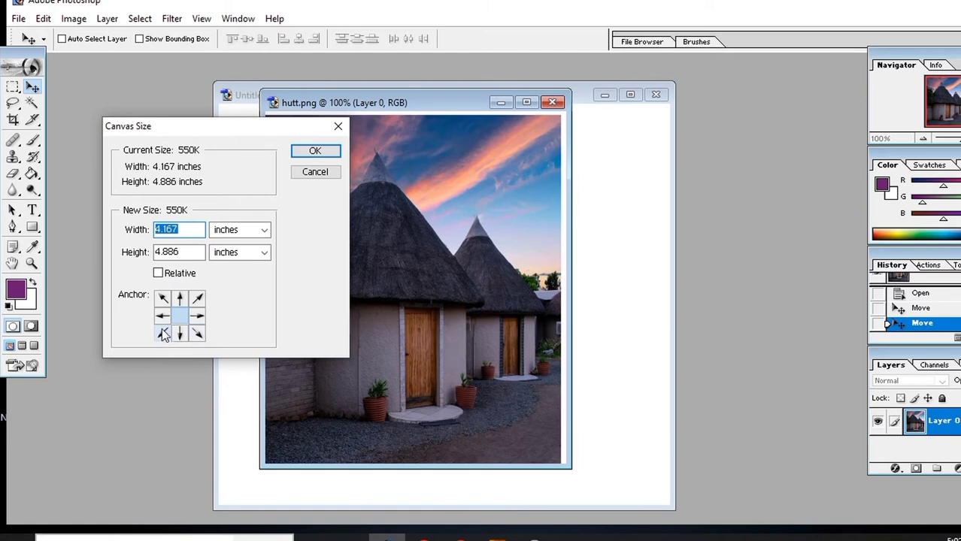
# Set the hut photo's canvas height to 4 inches, accepting the clipping
pyautogui.click(187, 252)
pyautogui.press('BackSpace')
pyautogui.press('BackSpace')
pyautogui.press('BackSpace')
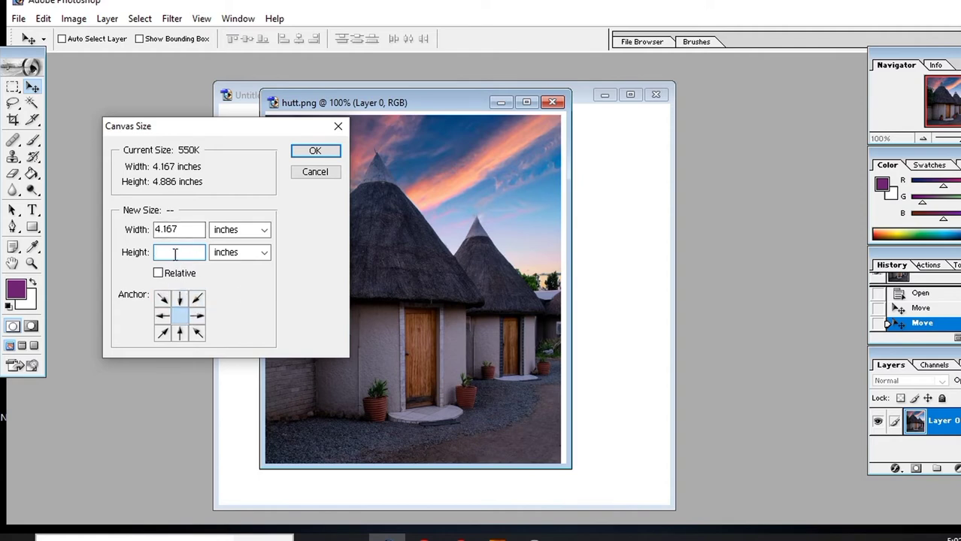
pyautogui.write('4')
pyautogui.press('Return')
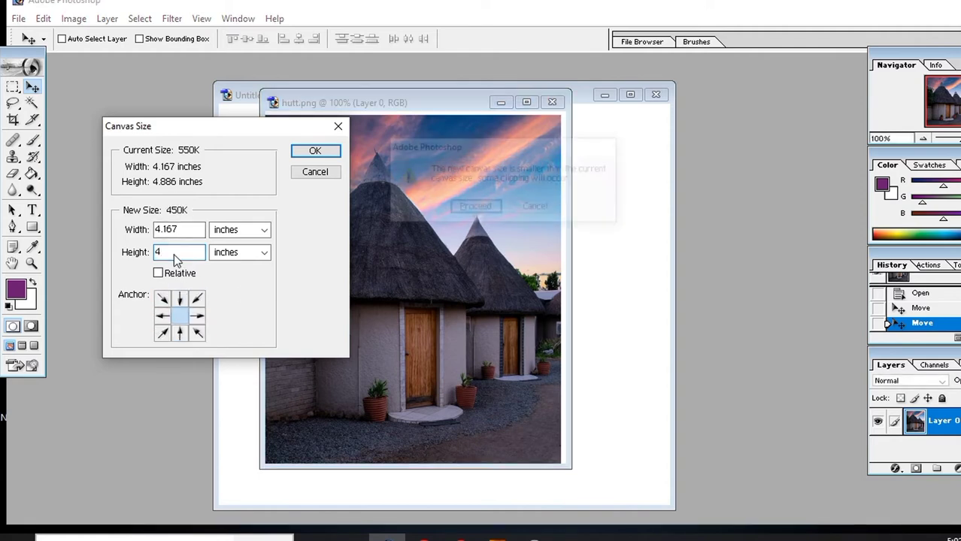
pyautogui.press('Return')
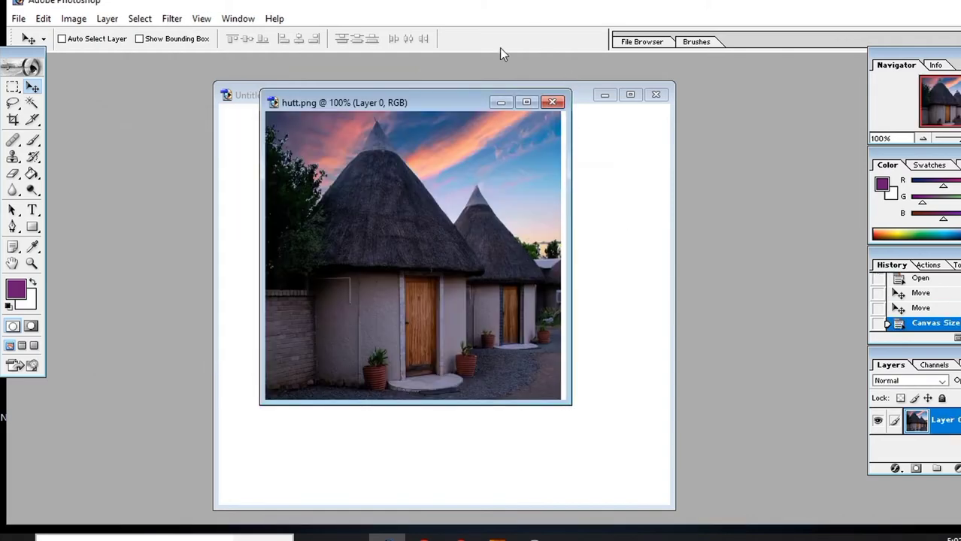
pyautogui.moveTo(413, 102); pyautogui.dragTo(242, 116)
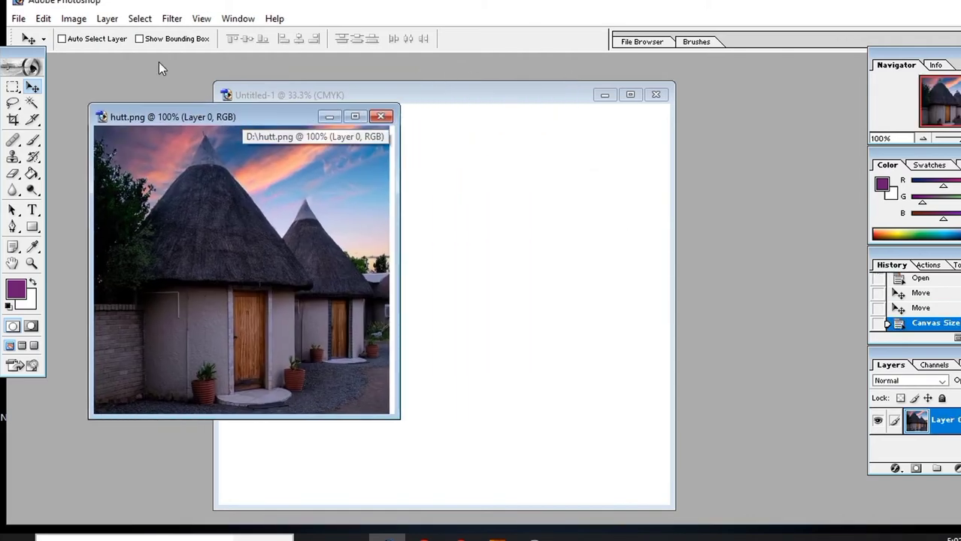
pyautogui.click(73, 18)
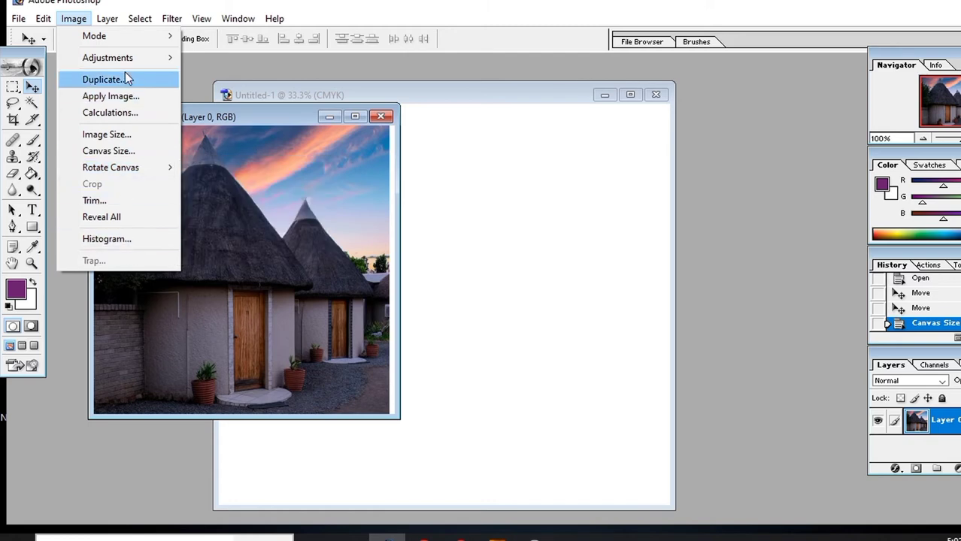
pyautogui.moveTo(94, 37)
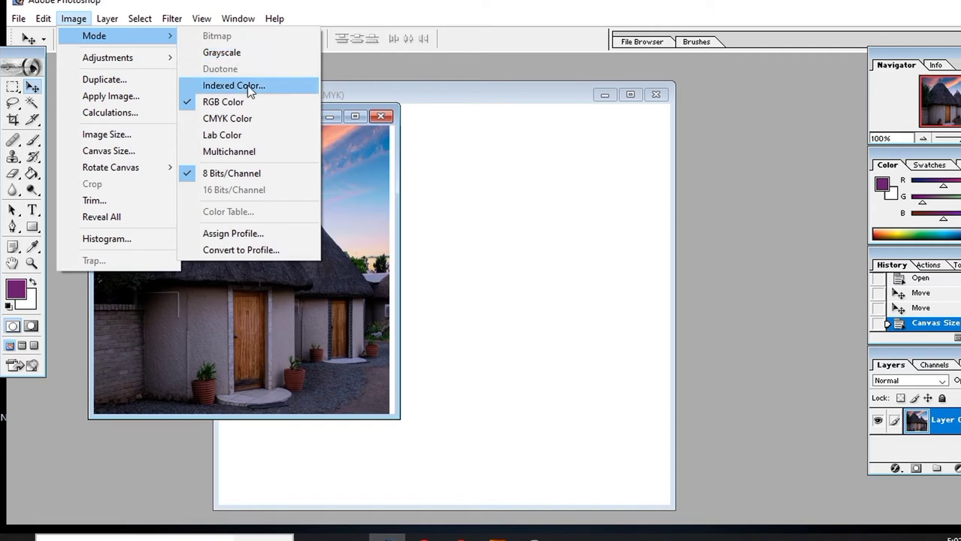
# Convert the hut photo to Grayscale, discarding colour, and nudge it slightly down
pyautogui.click(230, 52)
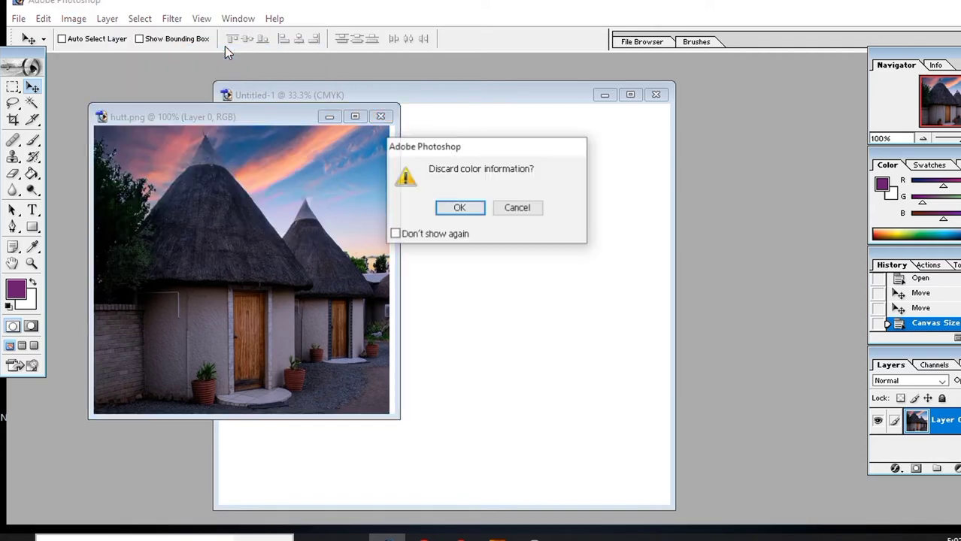
pyautogui.click(476, 211)
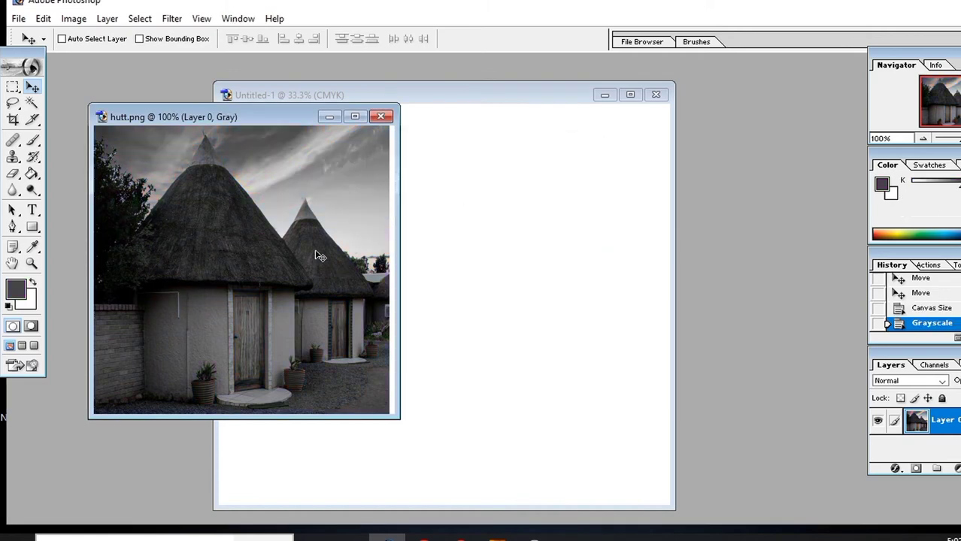
pyautogui.moveTo(308, 252)
pyautogui.mouseDown()
pyautogui.moveTo(307, 274)
pyautogui.moveTo(301, 260)
pyautogui.mouseUp()
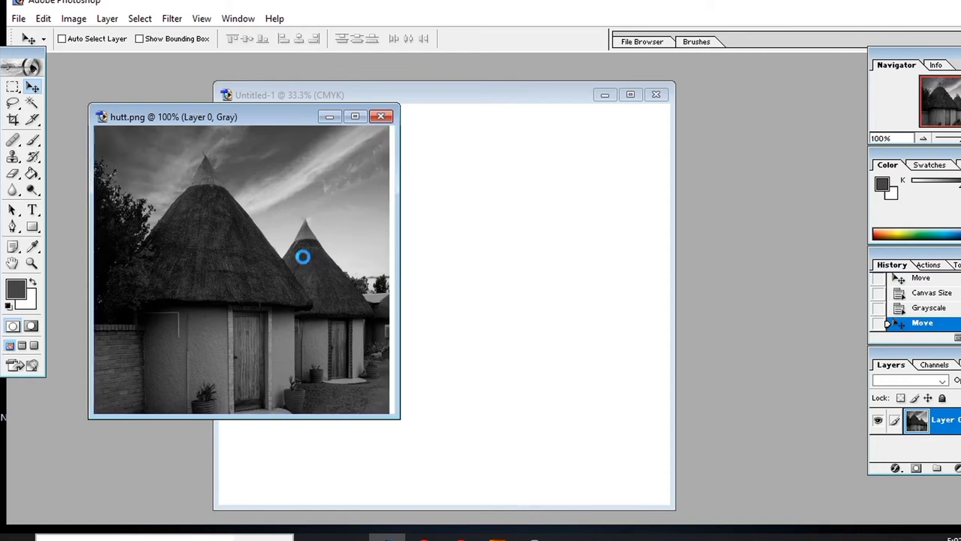
# Flatten and convert the photo to Bitmap at 50 pixels/inch using 50% Threshold
pyautogui.click(74, 18)
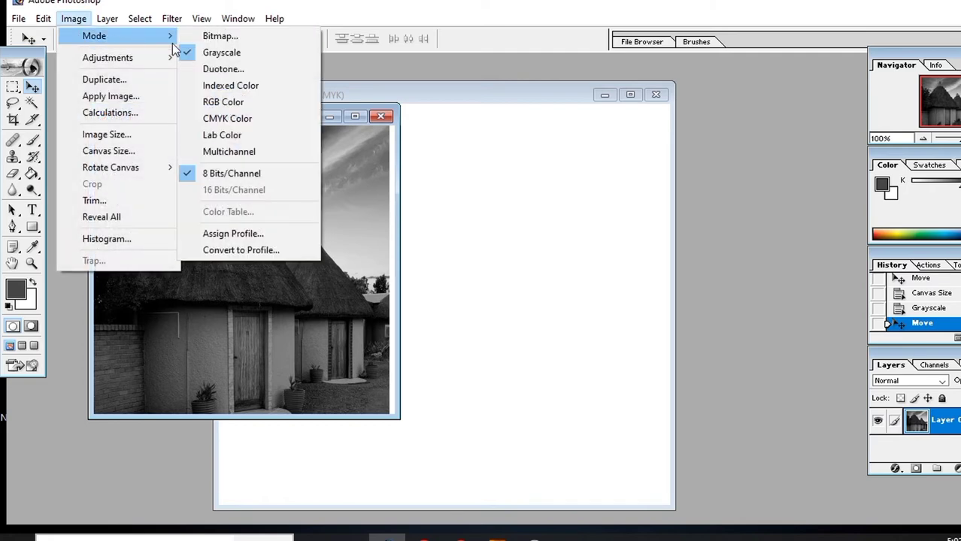
pyautogui.click(242, 41)
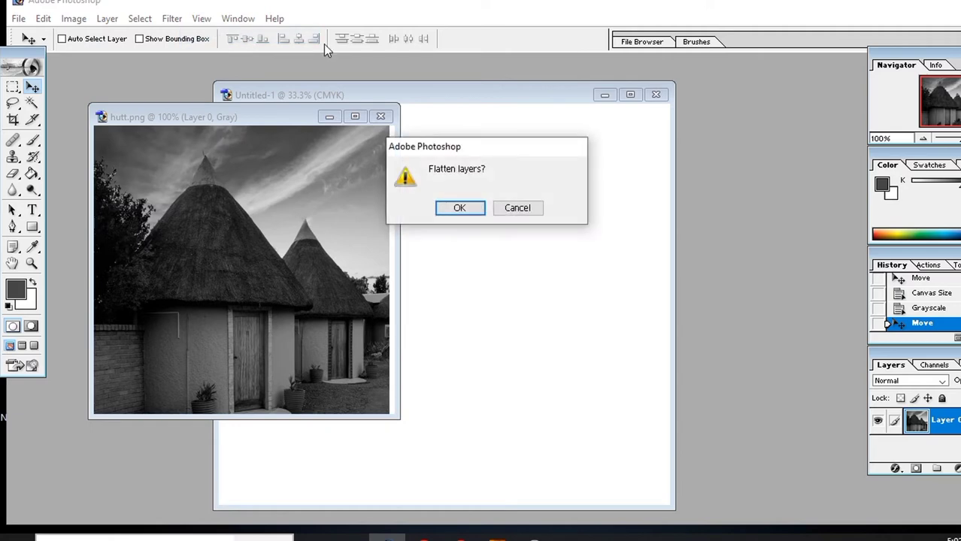
pyautogui.click(461, 208)
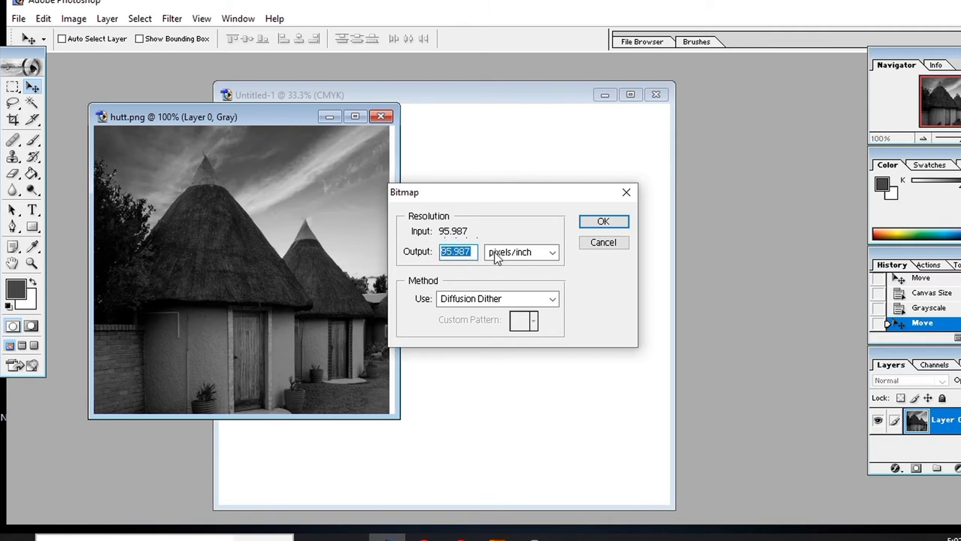
pyautogui.click(543, 254)
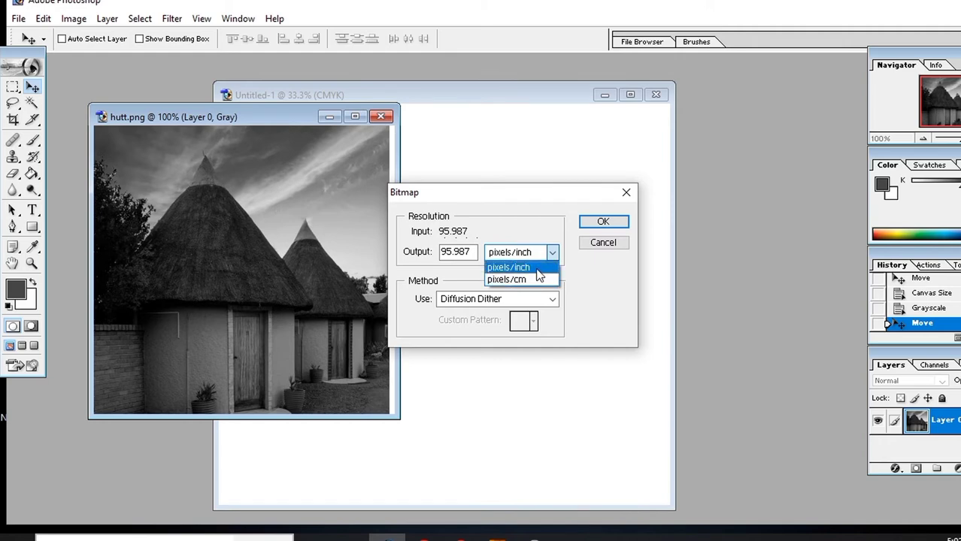
pyautogui.click(537, 271)
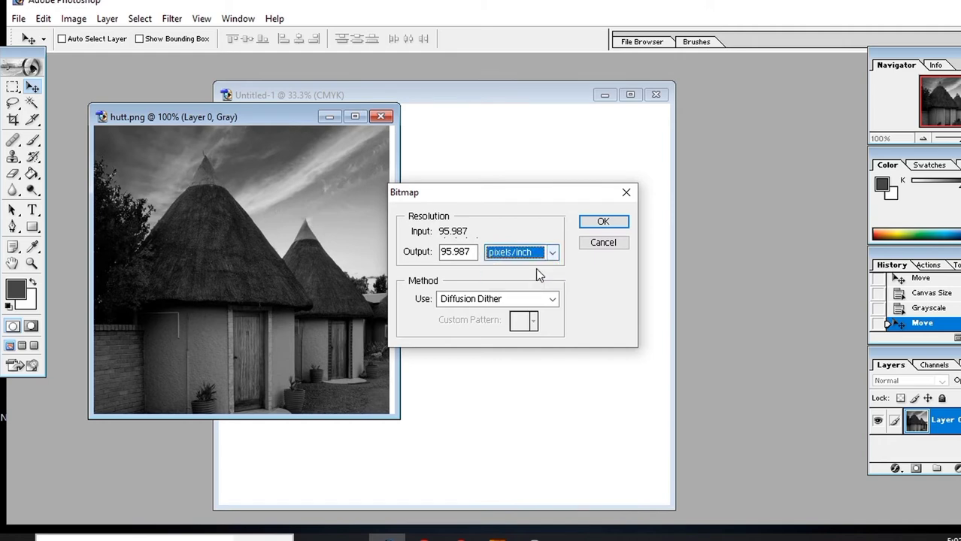
pyautogui.click(470, 251)
pyautogui.write('50')
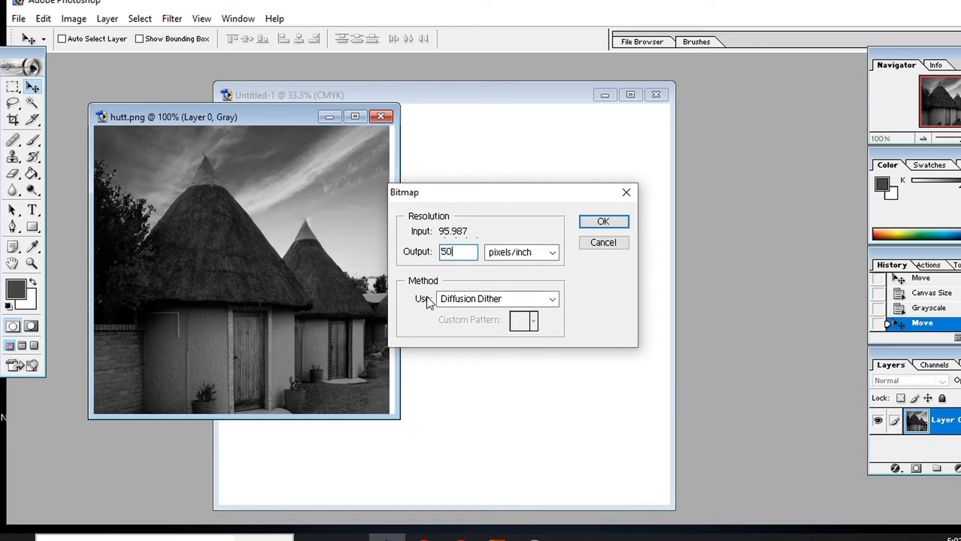
pyautogui.click(546, 301)
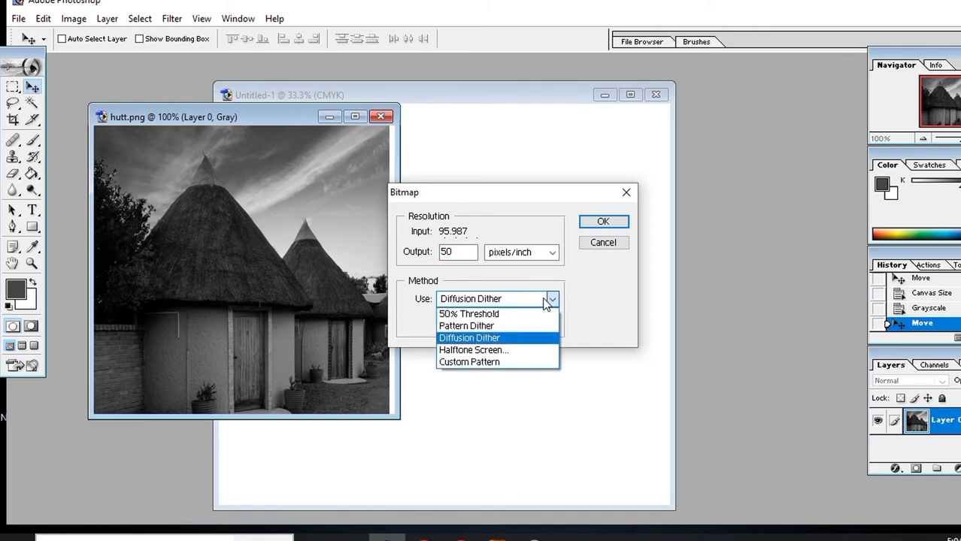
pyautogui.click(498, 315)
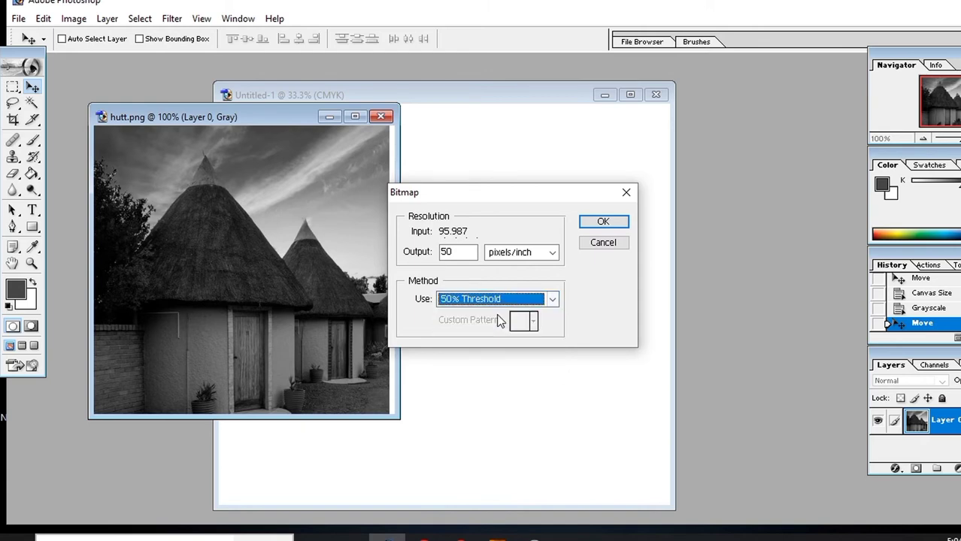
pyautogui.click(614, 222)
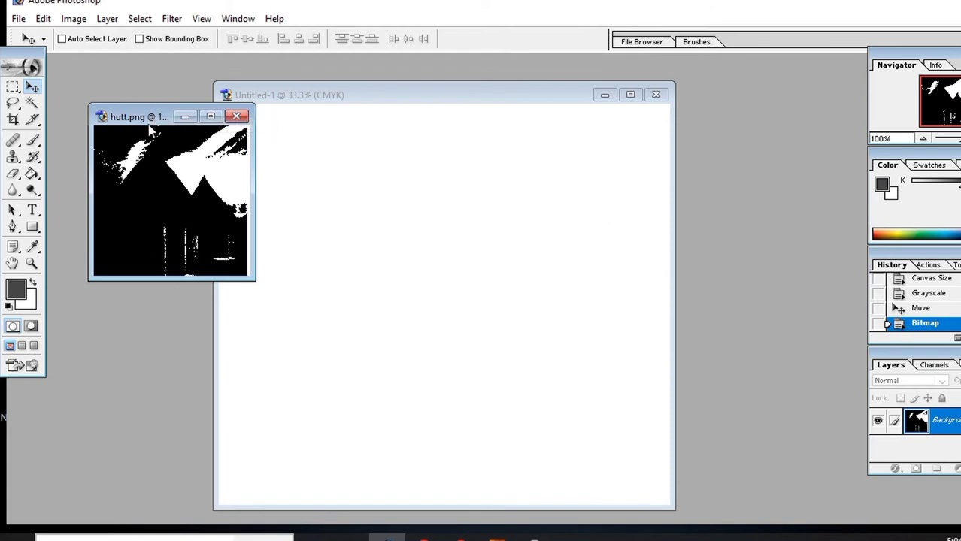
pyautogui.moveTo(150, 117); pyautogui.dragTo(211, 147)
pyautogui.moveTo(223, 202); pyautogui.dragTo(225, 206)
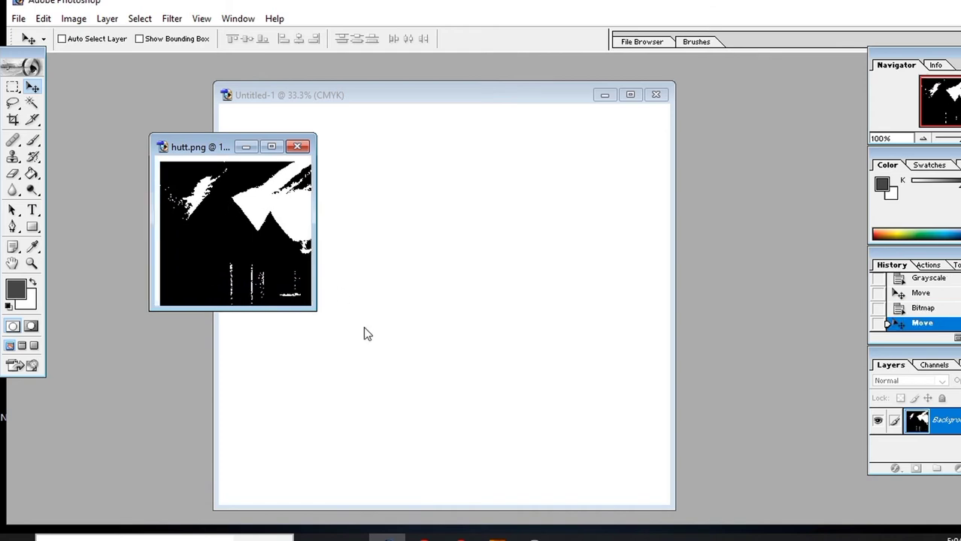
# Undo the threshold bitmap and reconvert at 100 pixels/inch with Pattern Dither
pyautogui.hotkey('ctrl', 'alt', 'z')
pyautogui.hotkey('ctrl', 'alt', 'z')
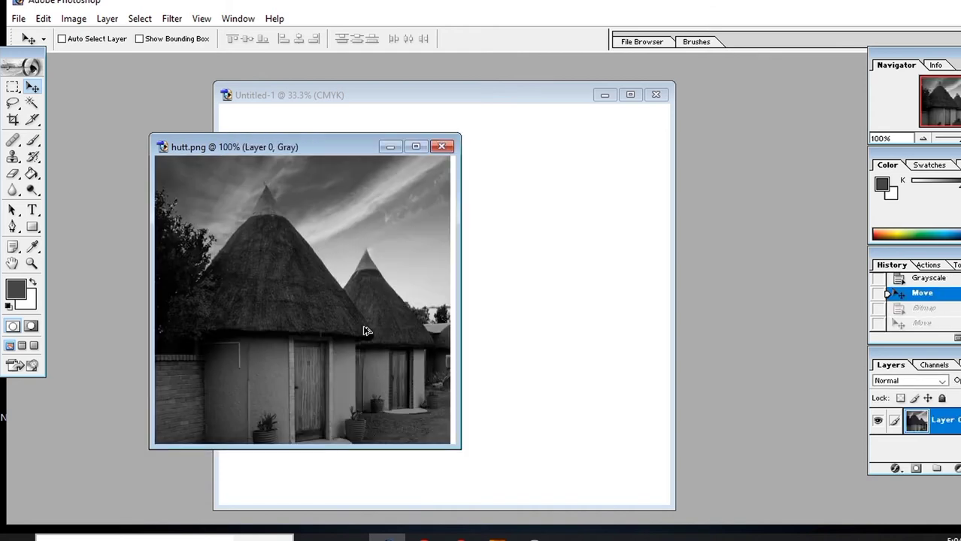
pyautogui.click(74, 18)
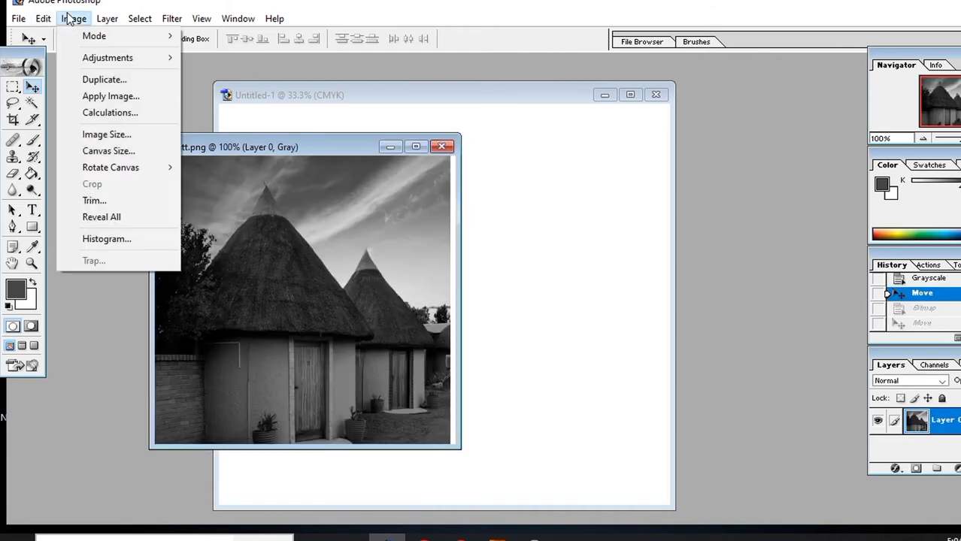
pyautogui.moveTo(94, 37)
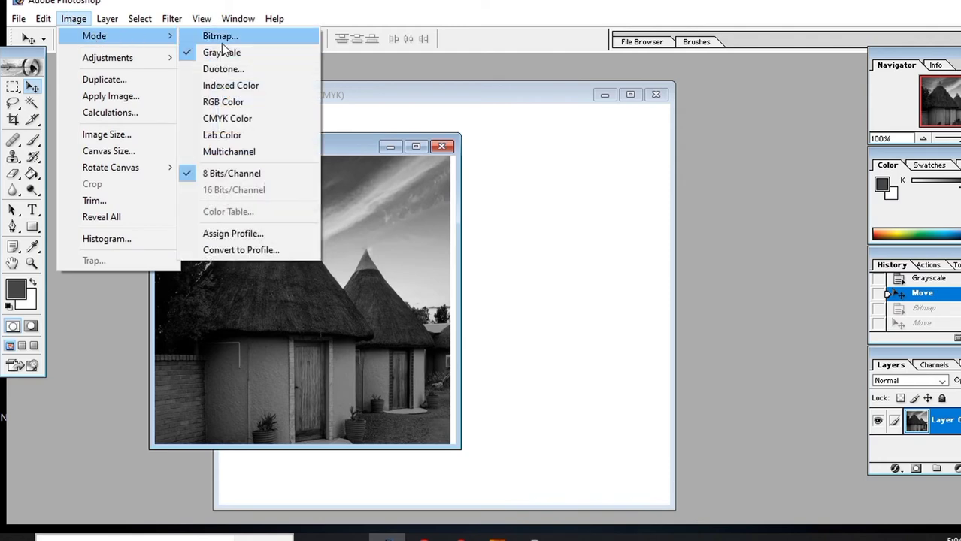
pyautogui.click(226, 36)
pyautogui.click(459, 208)
pyautogui.write('100')
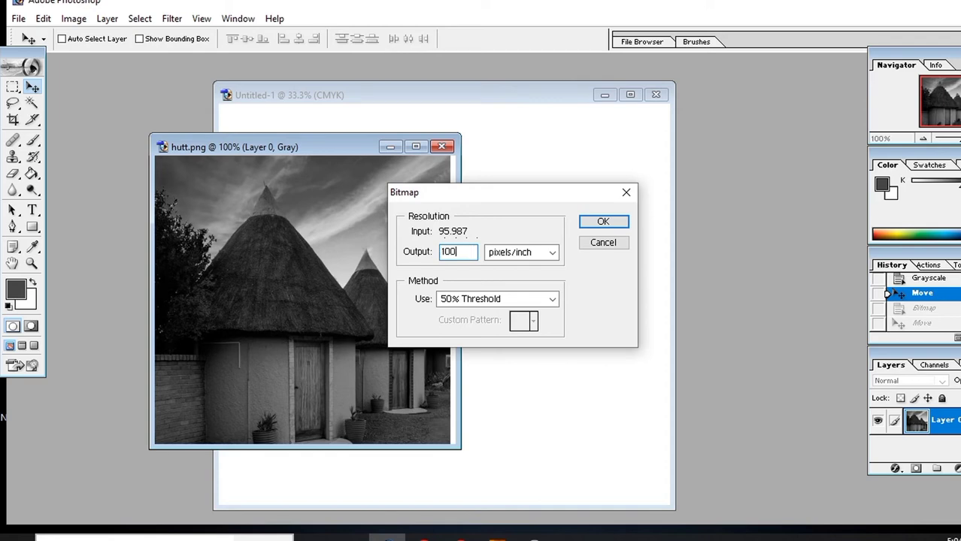
pyautogui.click(553, 300)
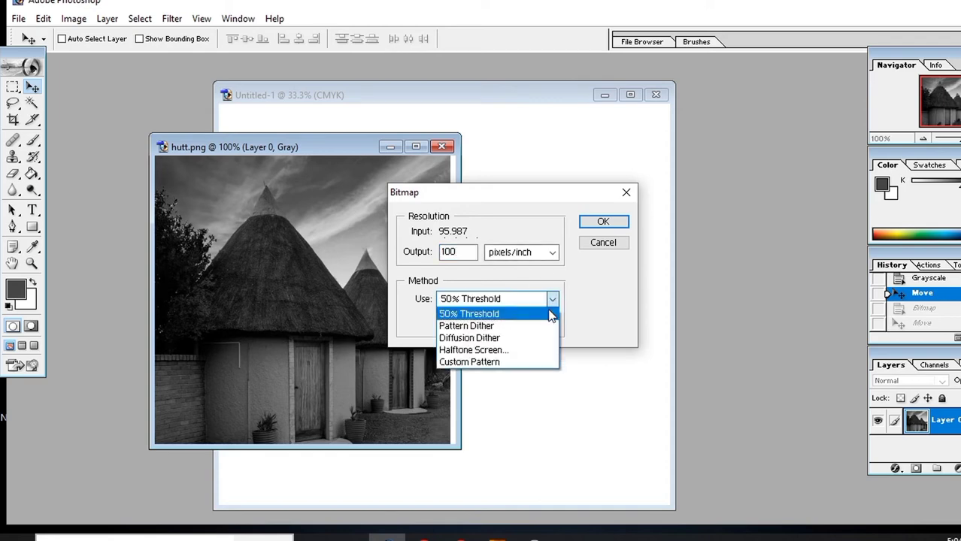
pyautogui.click(500, 328)
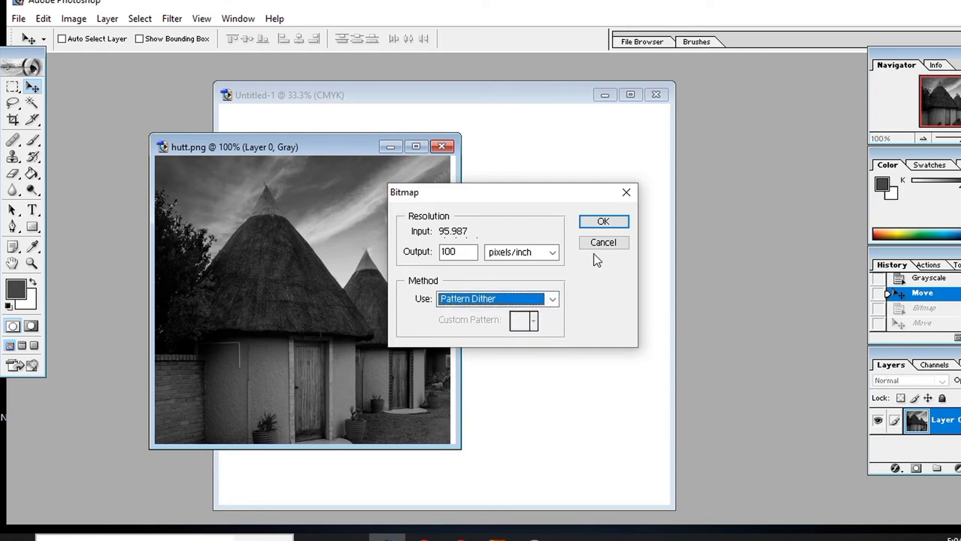
pyautogui.click(604, 225)
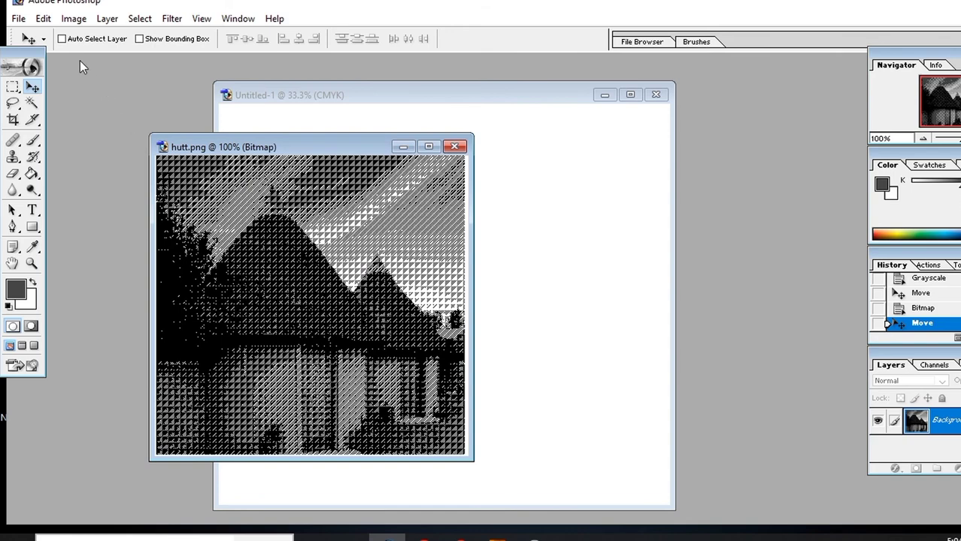
pyautogui.click(74, 19)
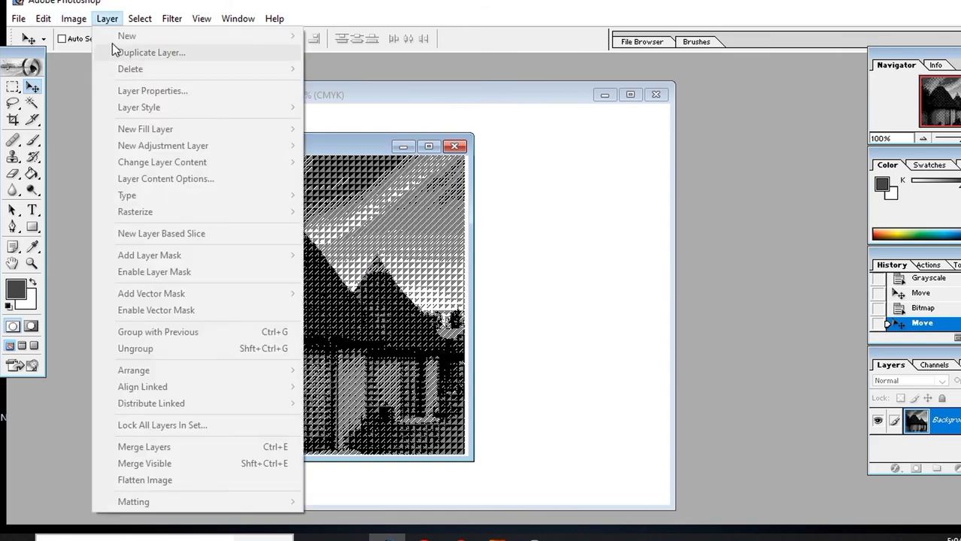
# Cancel a Grayscale conversion, then step back twice in history to the smooth grayscale photo
pyautogui.click(74, 19)
pyautogui.click(239, 19)
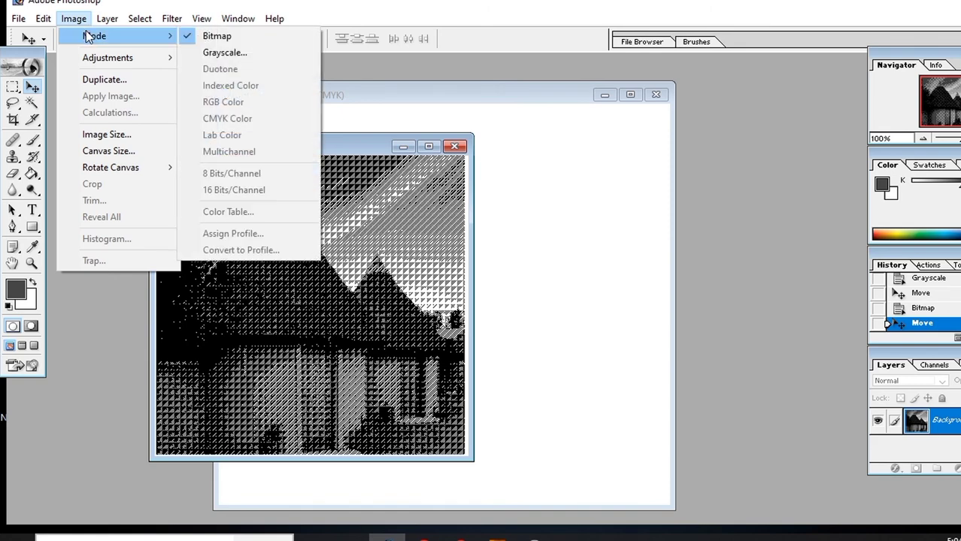
pyautogui.click(235, 36)
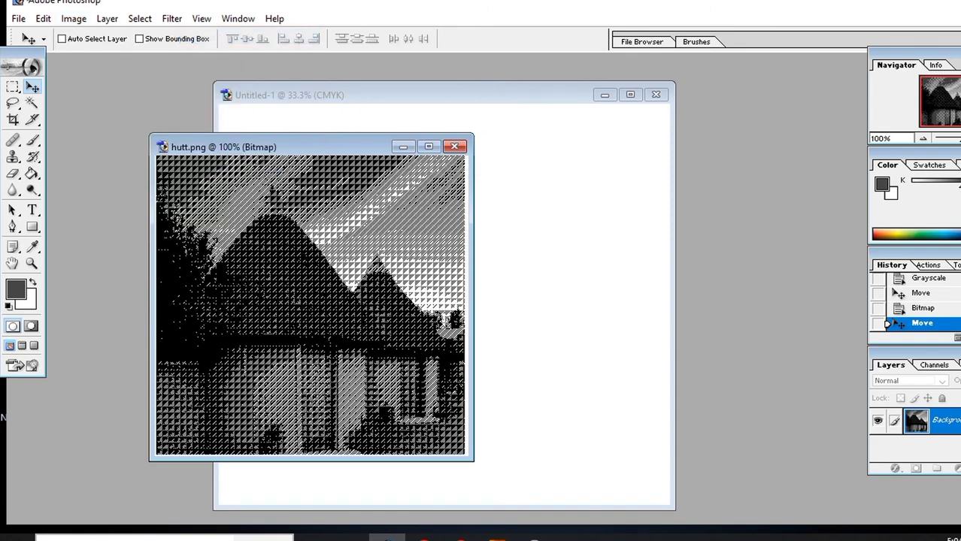
pyautogui.click(72, 19)
pyautogui.moveTo(94, 36)
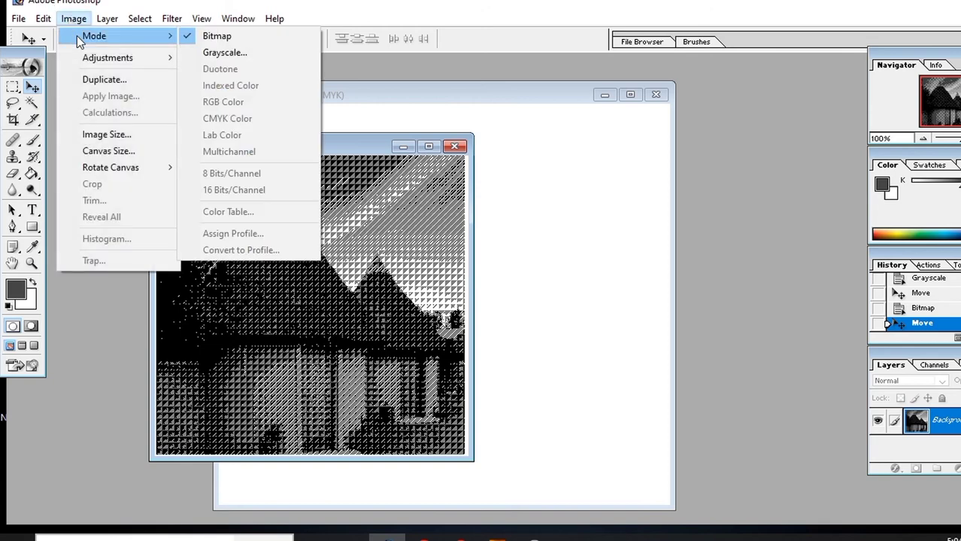
pyautogui.click(223, 52)
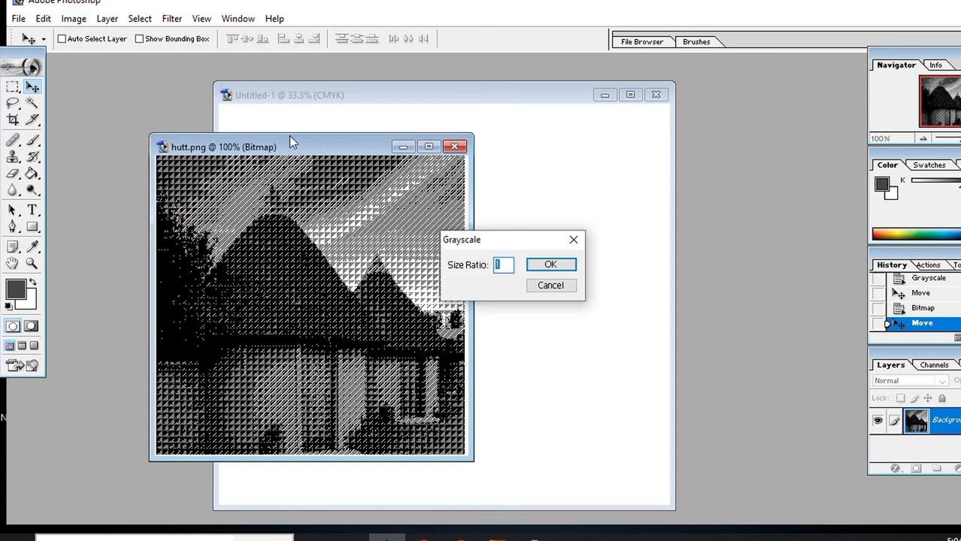
pyautogui.click(573, 245)
pyautogui.hotkey('ctrl', 'alt', 'z')
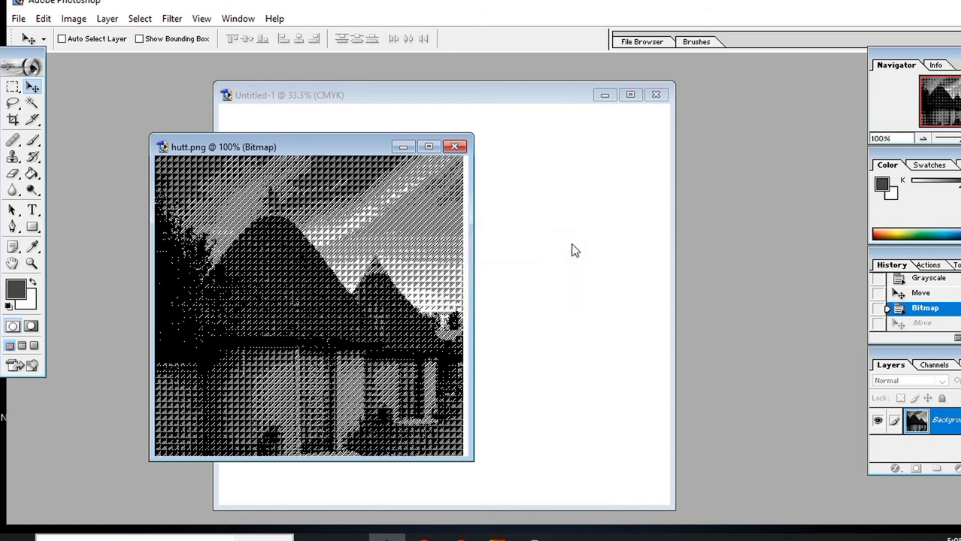
pyautogui.hotkey('ctrl', 'alt', 'z')
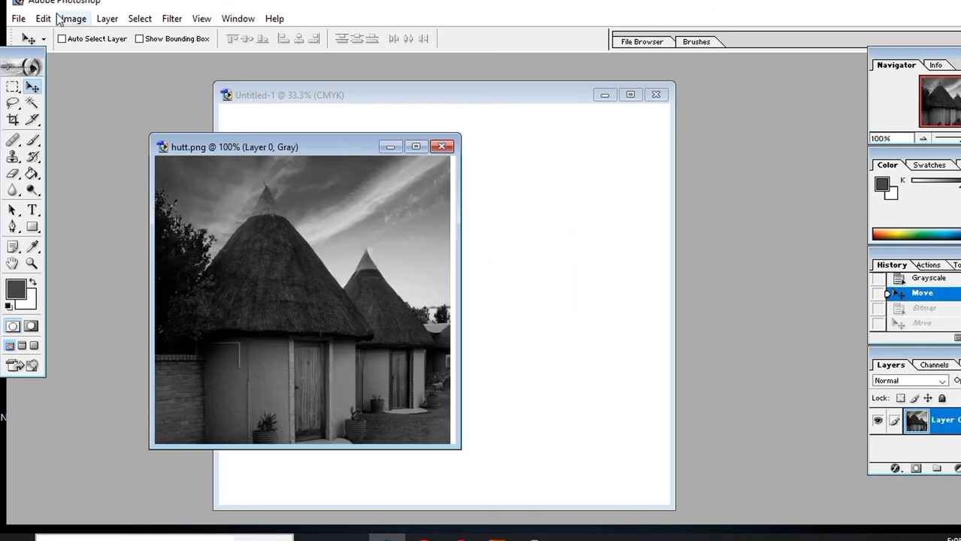
pyautogui.click(72, 26)
pyautogui.moveTo(94, 36)
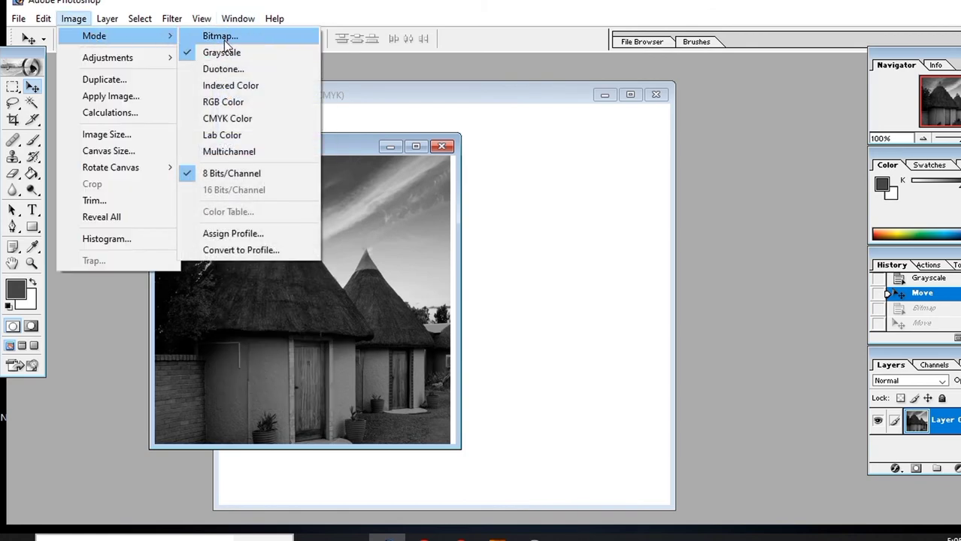
# Convert to Duotone and set the single ink to greyish blue 63678C
pyautogui.click(223, 70)
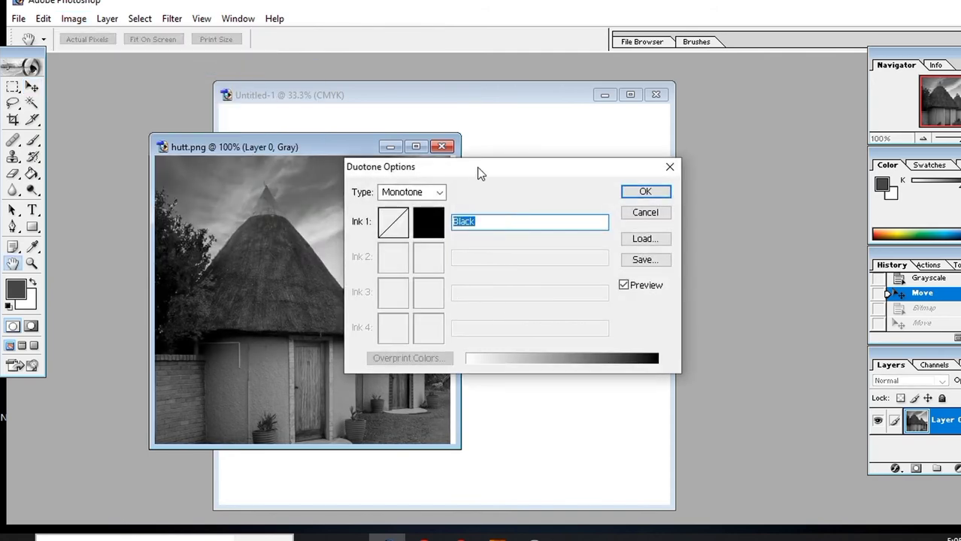
pyautogui.moveTo(478, 168); pyautogui.dragTo(591, 140)
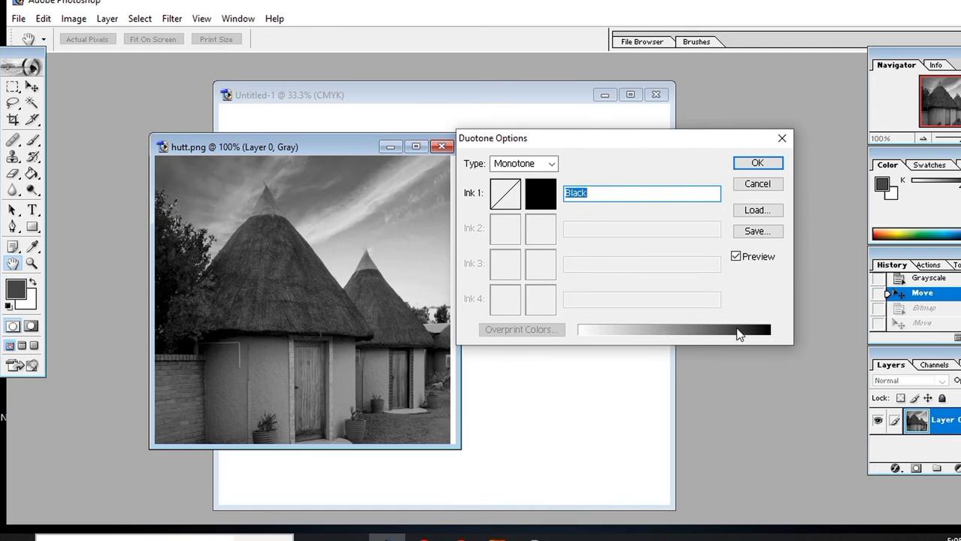
pyautogui.click(555, 197)
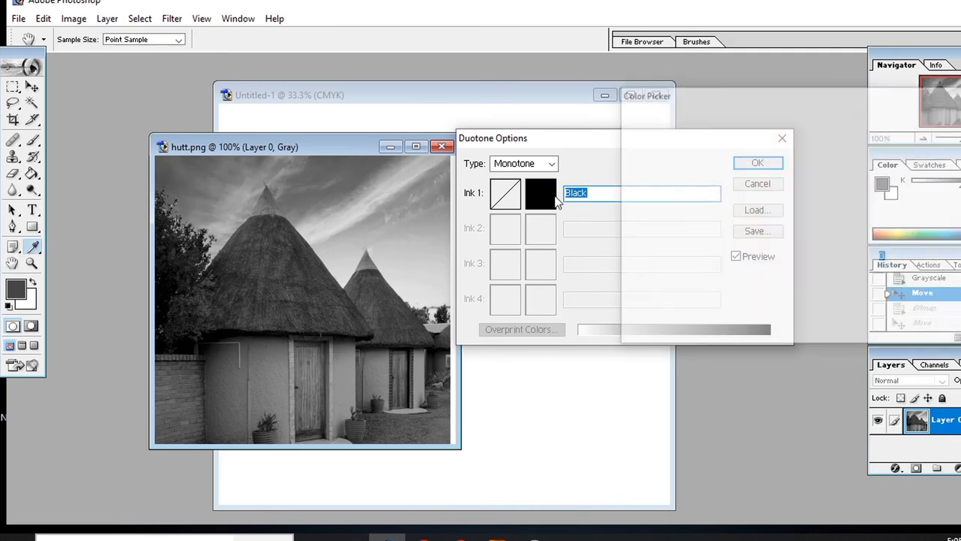
pyautogui.moveTo(651, 205)
pyautogui.mouseDown()
pyautogui.moveTo(644, 177)
pyautogui.moveTo(813, 156)
pyautogui.mouseUp()
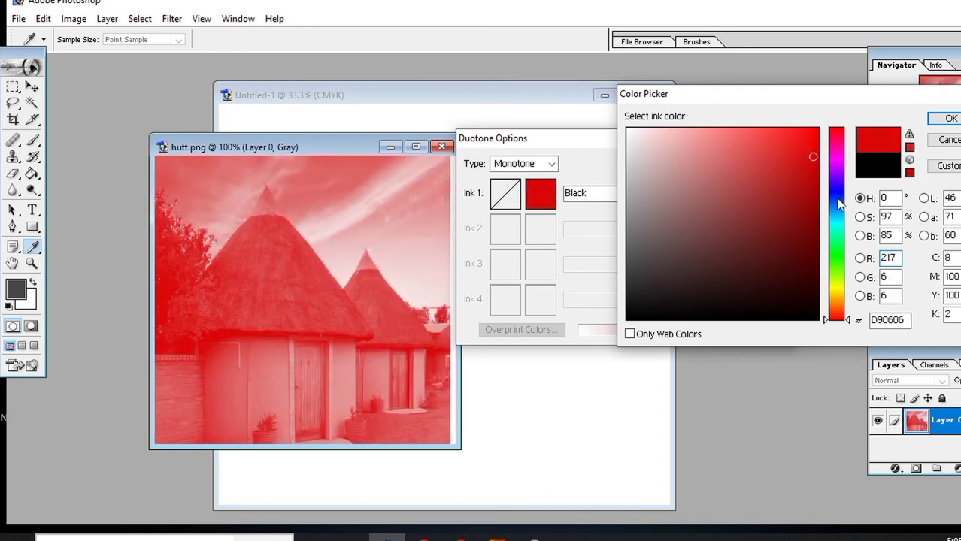
pyautogui.moveTo(839, 203); pyautogui.dragTo(837, 195)
pyautogui.moveTo(805, 161); pyautogui.dragTo(759, 175)
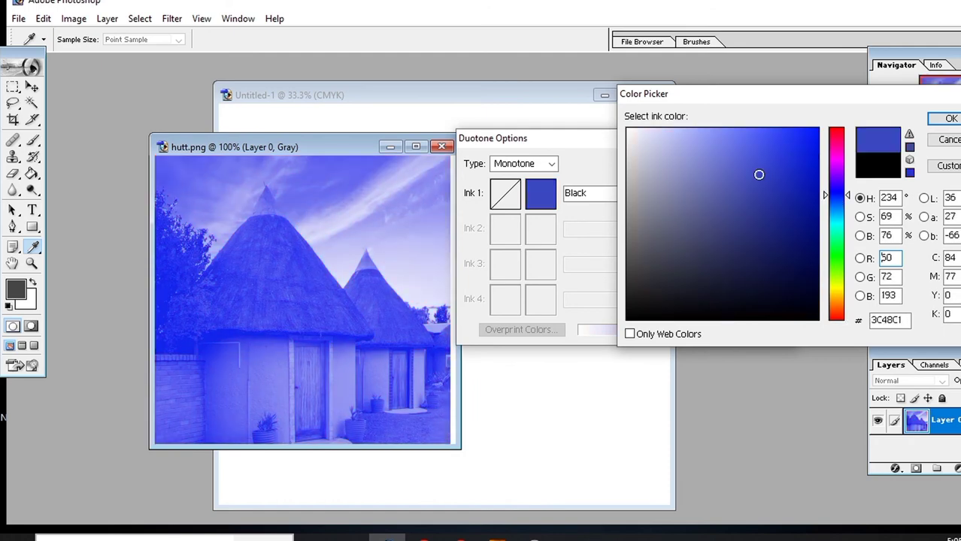
pyautogui.moveTo(732, 214); pyautogui.dragTo(713, 221)
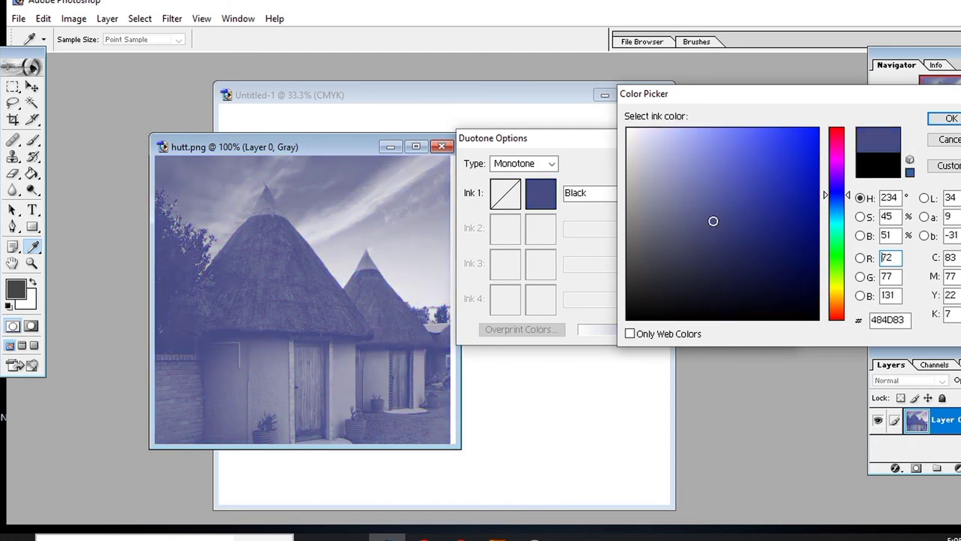
pyautogui.moveTo(732, 257)
pyautogui.mouseDown()
pyautogui.moveTo(802, 145)
pyautogui.moveTo(749, 147)
pyautogui.mouseUp()
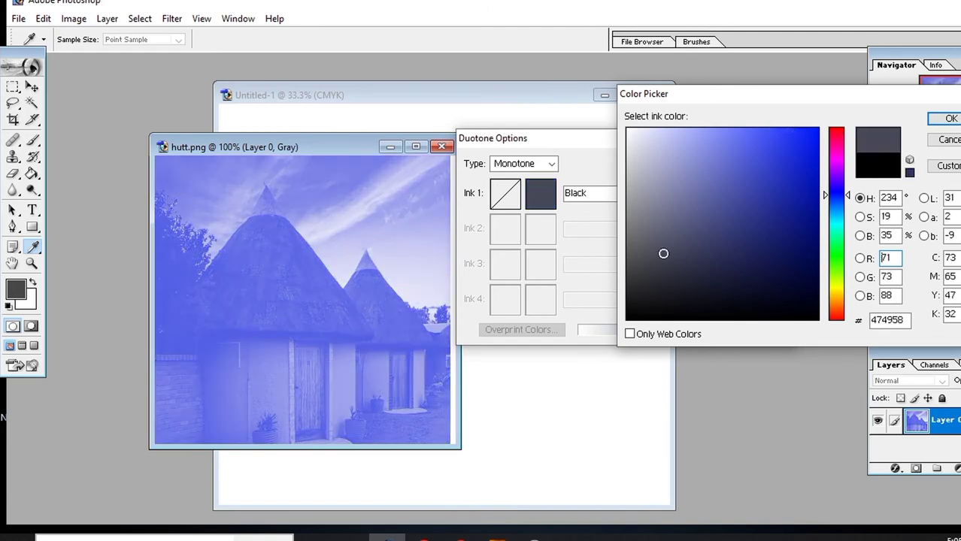
pyautogui.moveTo(663, 254); pyautogui.dragTo(682, 214)
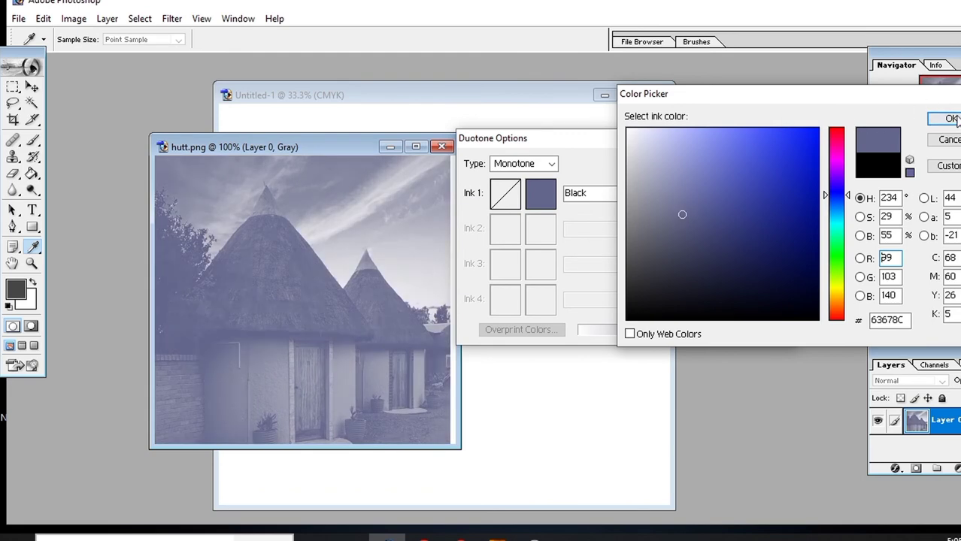
pyautogui.click(954, 118)
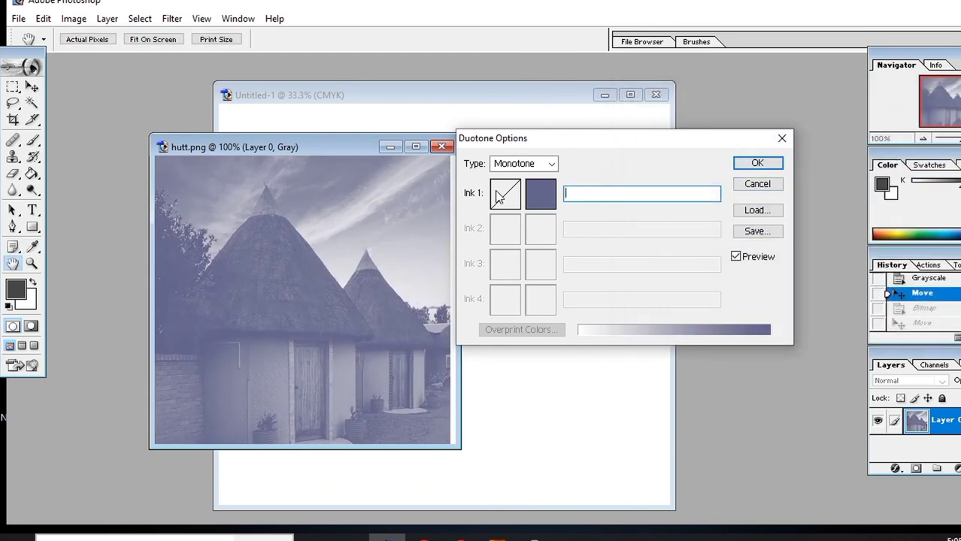
# Switch to Tritone with PANTONE Warm Red C for Ink 2 and Rhodamine Red C for Ink 3
pyautogui.click(543, 165)
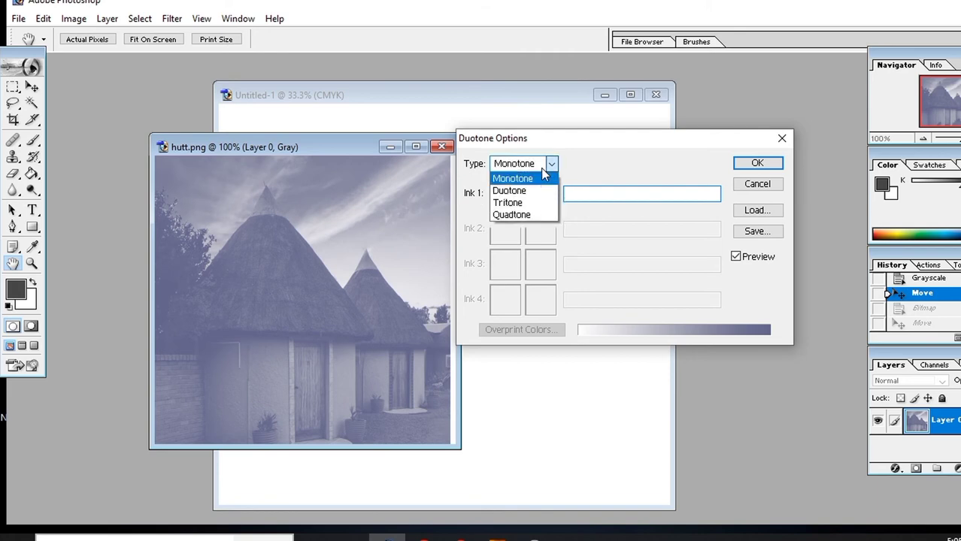
pyautogui.click(522, 203)
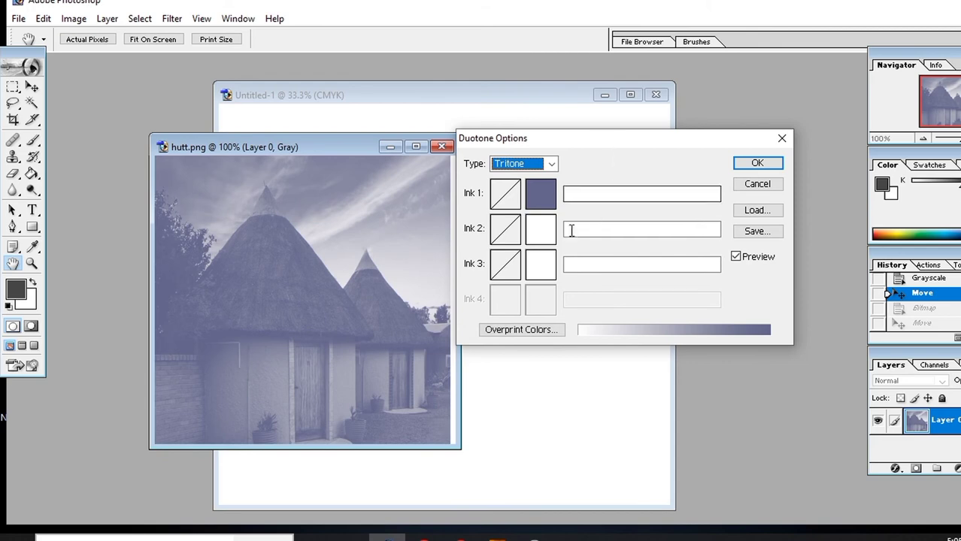
pyautogui.click(539, 228)
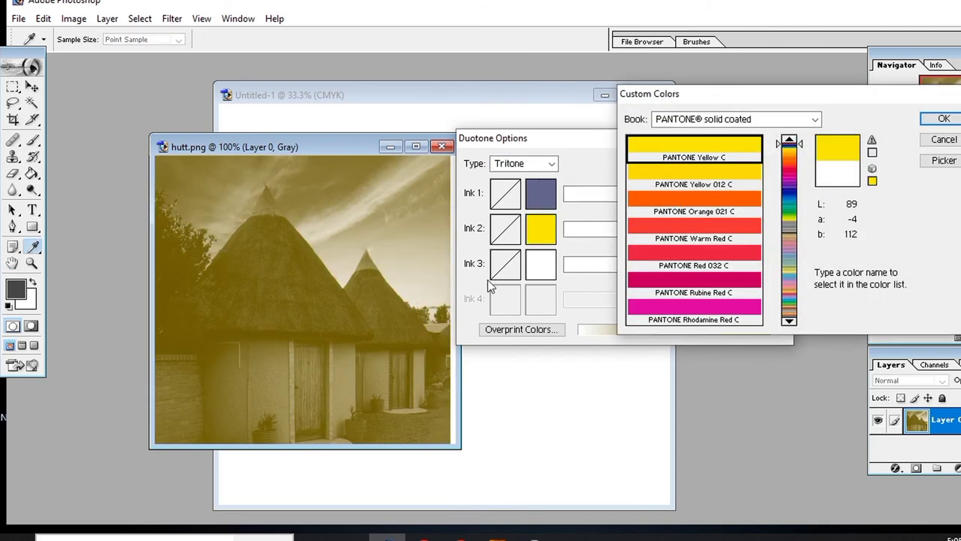
pyautogui.click(665, 228)
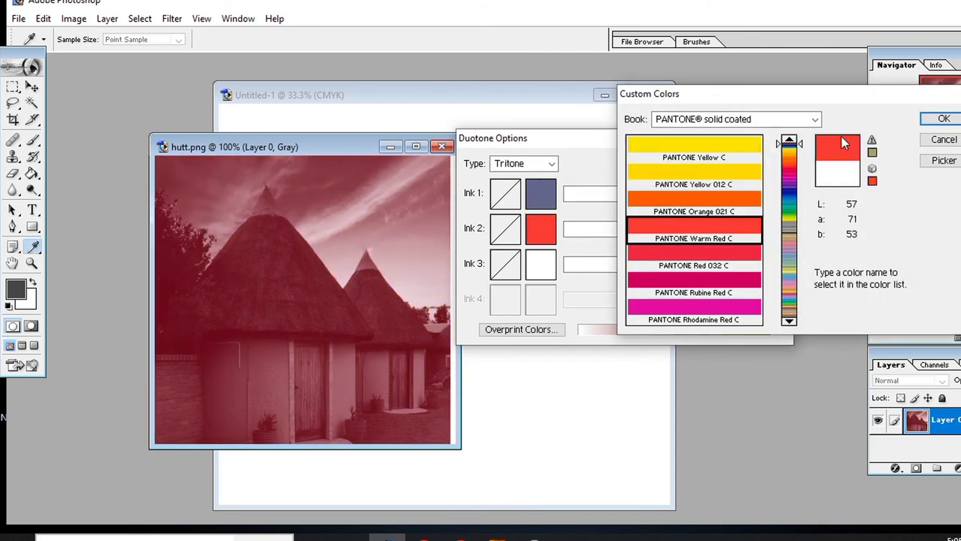
pyautogui.click(944, 118)
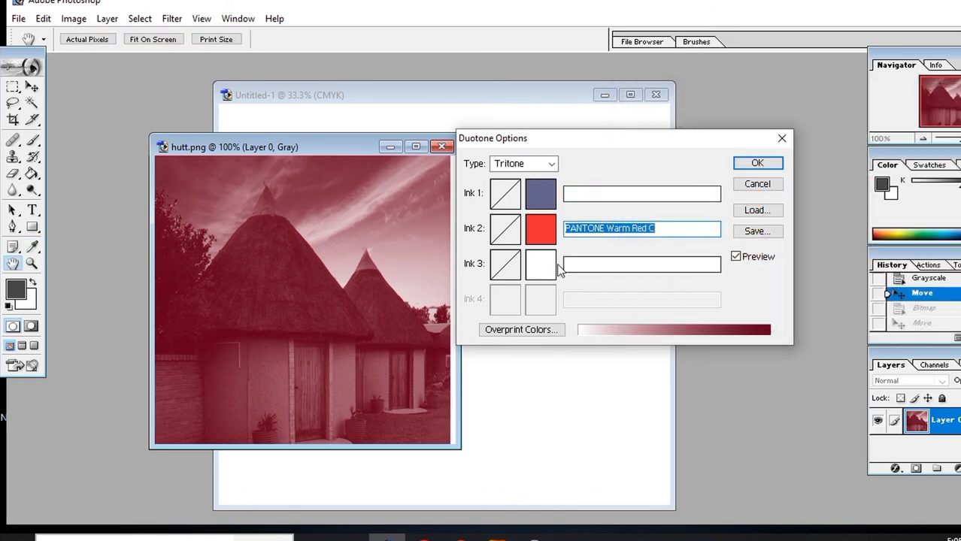
pyautogui.click(541, 264)
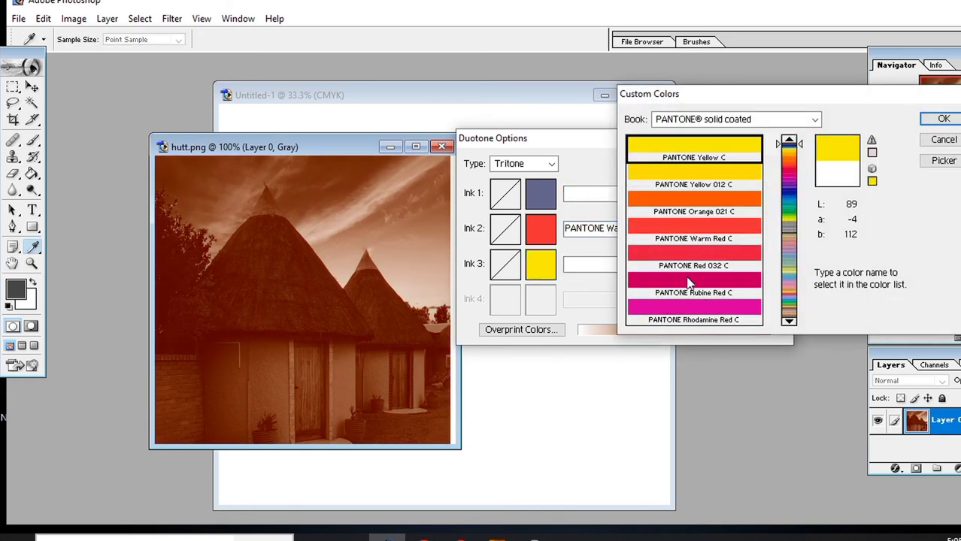
pyautogui.click(686, 309)
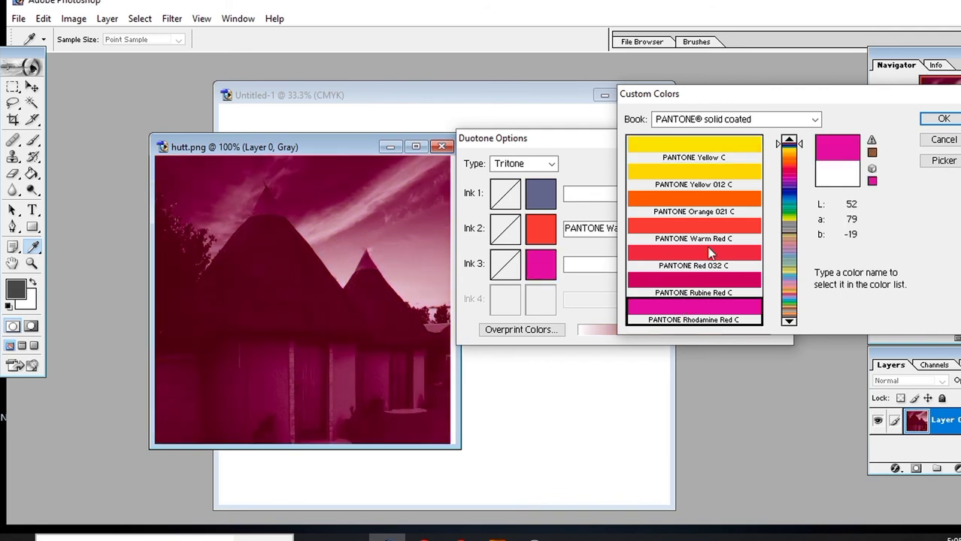
pyautogui.click(944, 120)
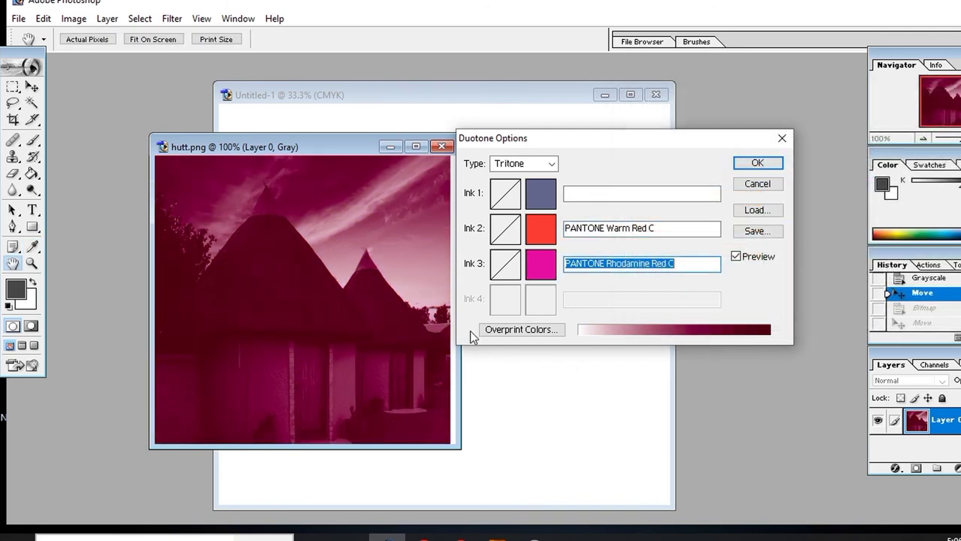
# Apply the tritone past the missing ink name warning, then undo it back to grayscale
pyautogui.click(758, 170)
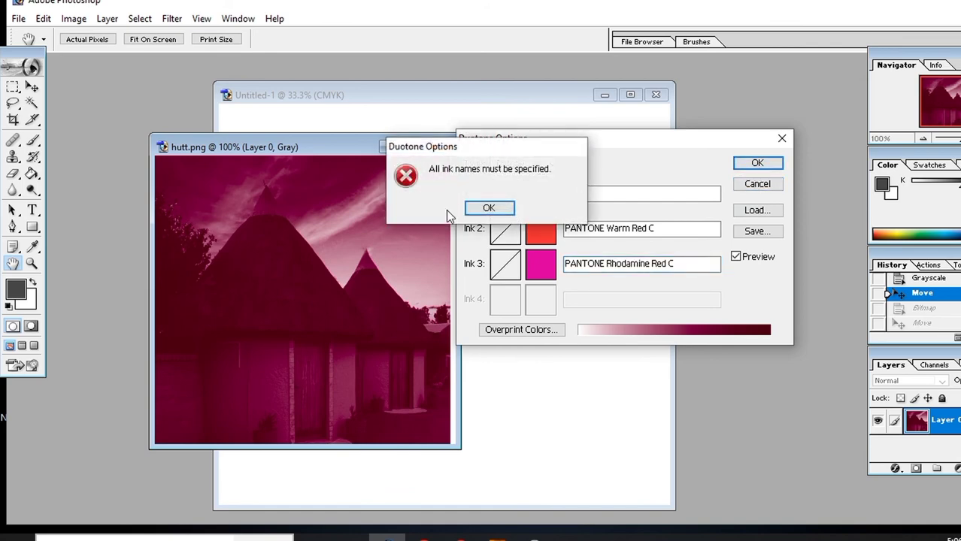
pyautogui.click(486, 209)
pyautogui.click(592, 197)
pyautogui.write(',jhe')
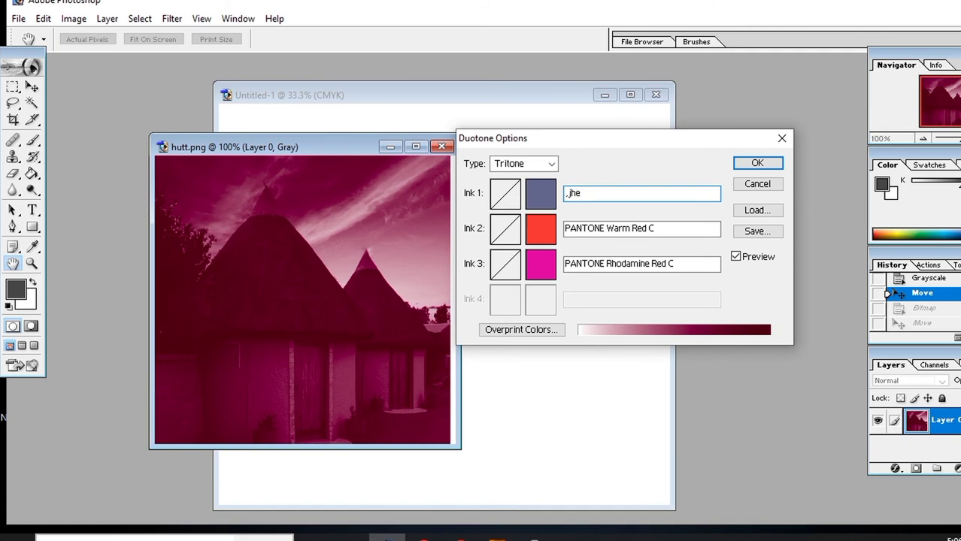
pyautogui.click(757, 164)
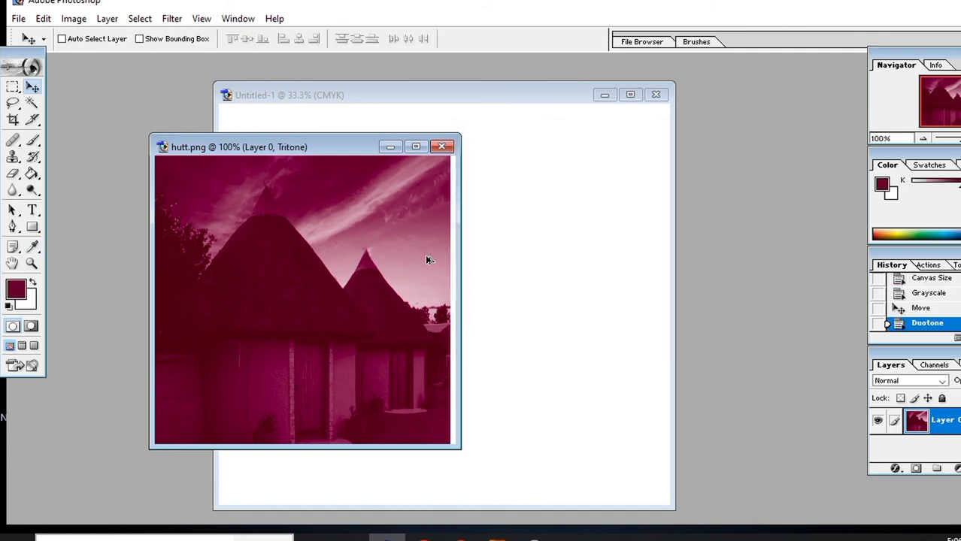
pyautogui.hotkey('ctrl', 'z')
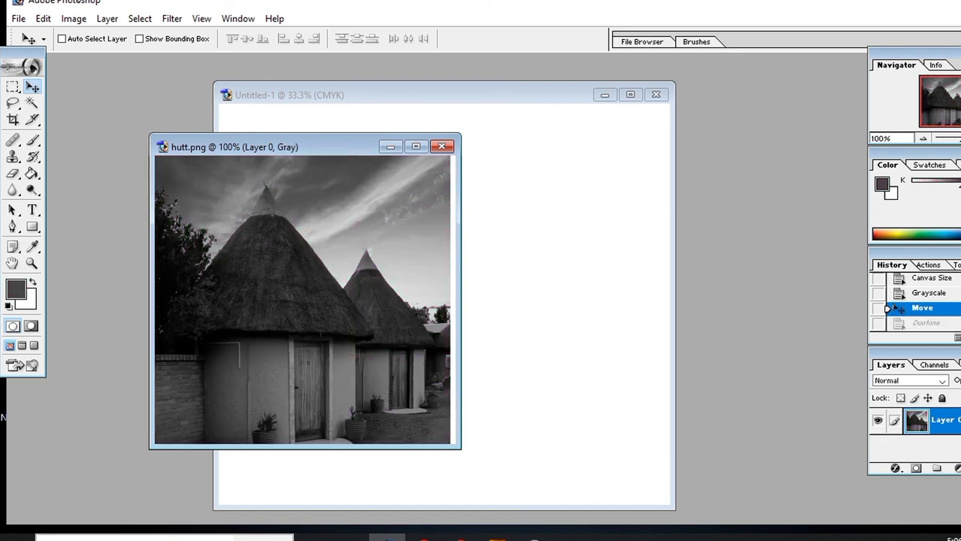
# Convert the hut photo to RGB Color, then to CMYK Color
pyautogui.click(71, 18)
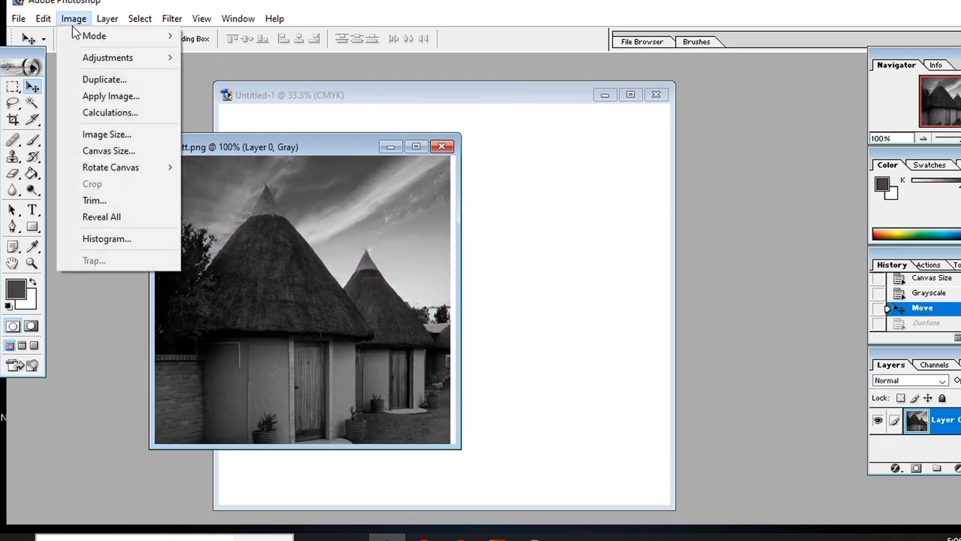
pyautogui.moveTo(94, 36)
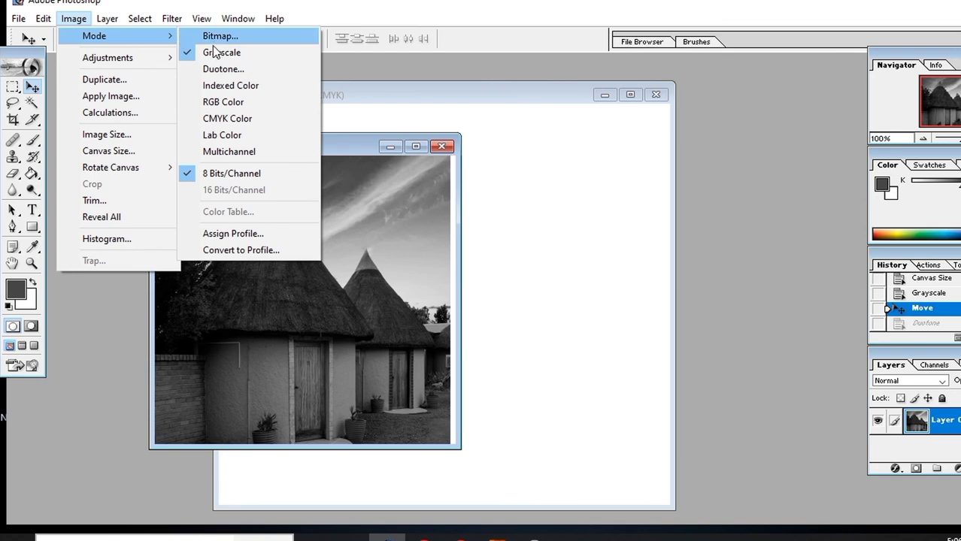
pyautogui.click(218, 103)
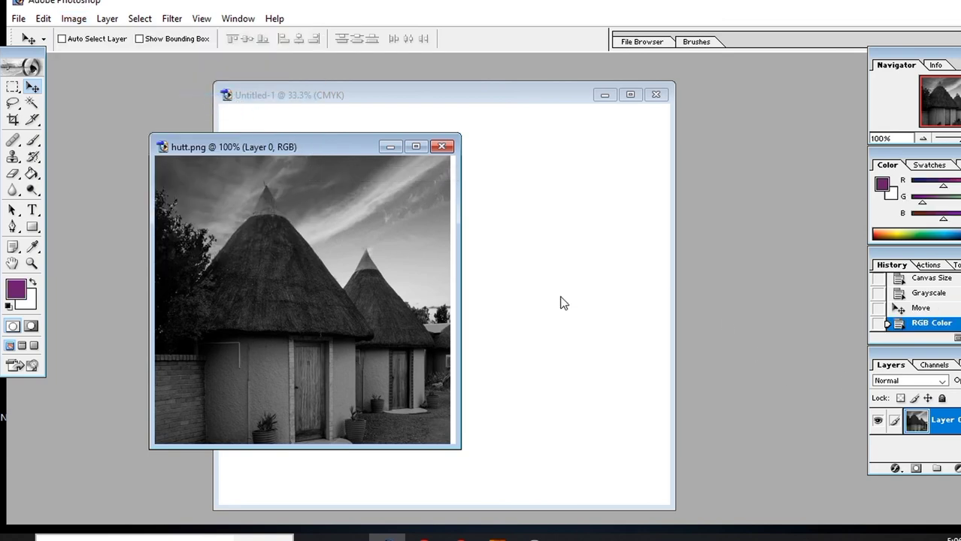
pyautogui.click(75, 18)
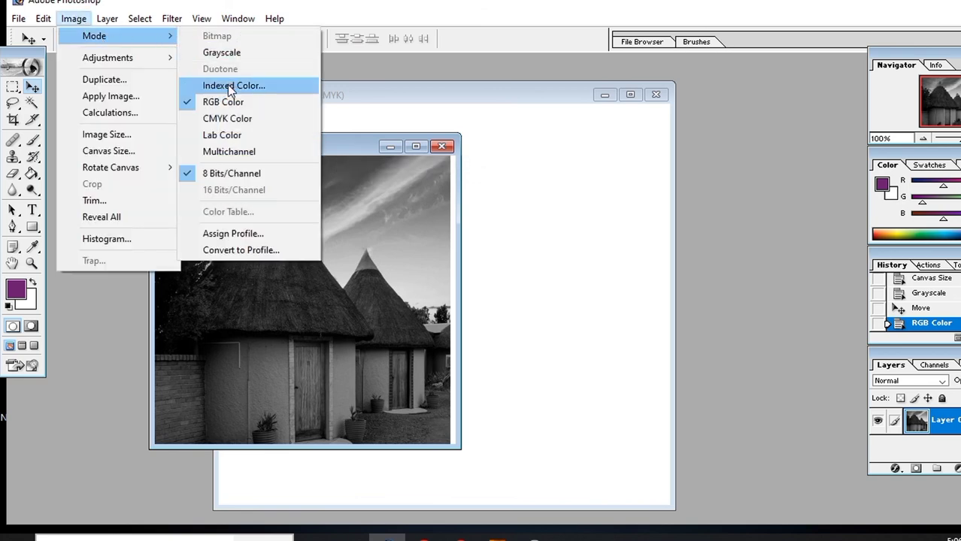
pyautogui.moveTo(94, 36)
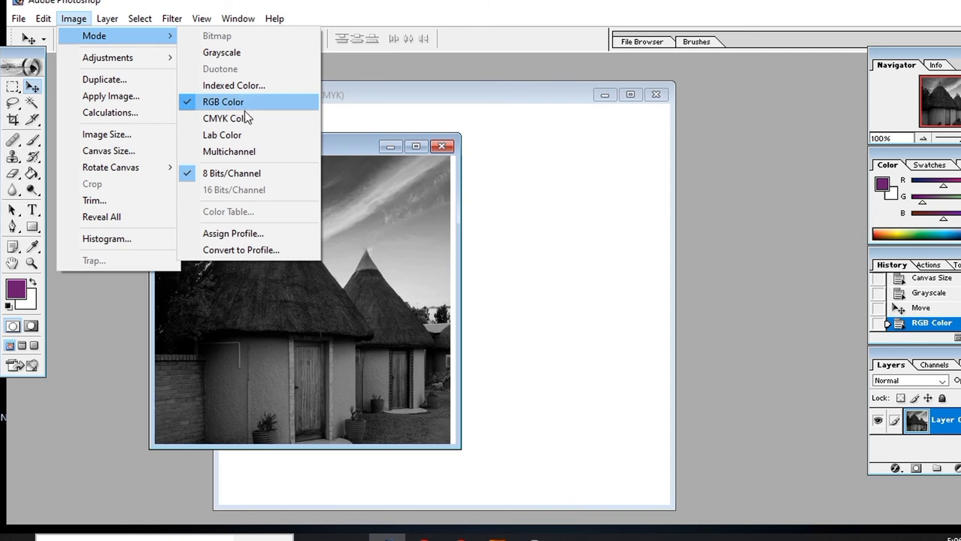
pyautogui.click(244, 118)
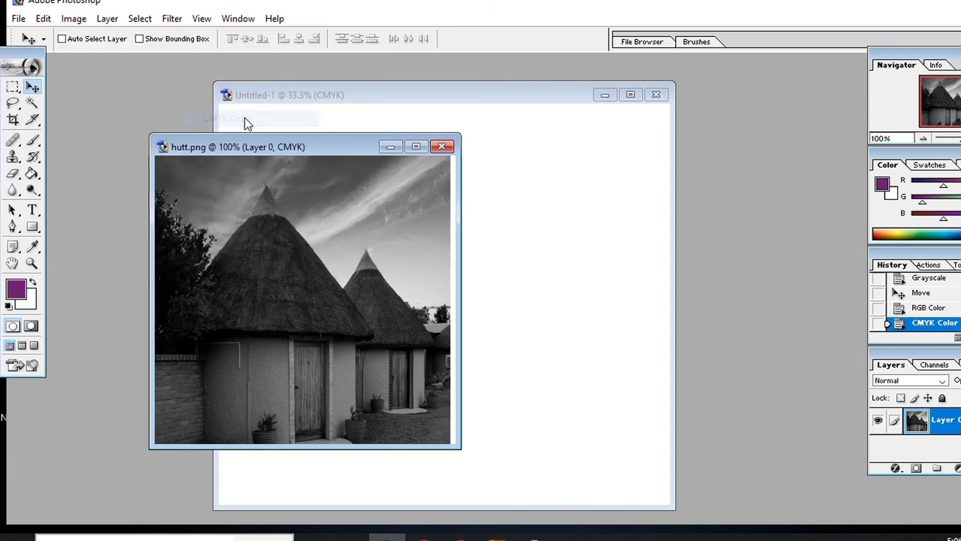
# Convert the photo to Lab Color, then choose Multichannel mode
pyautogui.click(73, 19)
pyautogui.moveTo(94, 36)
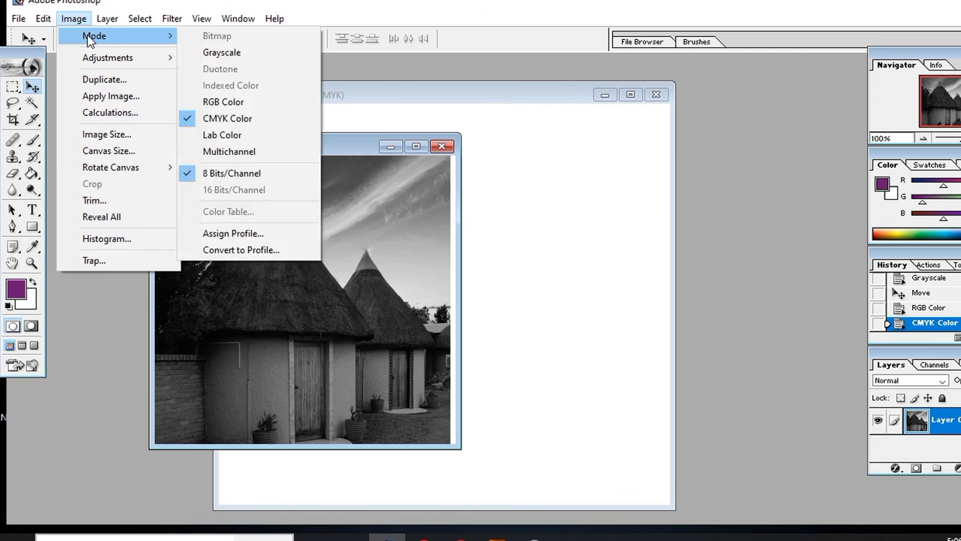
pyautogui.click(241, 137)
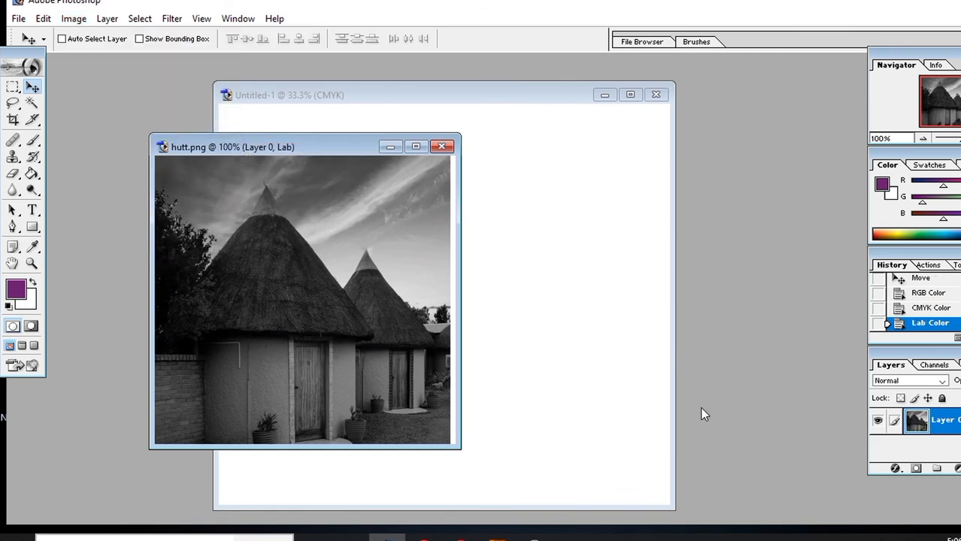
pyautogui.click(74, 19)
pyautogui.moveTo(94, 36)
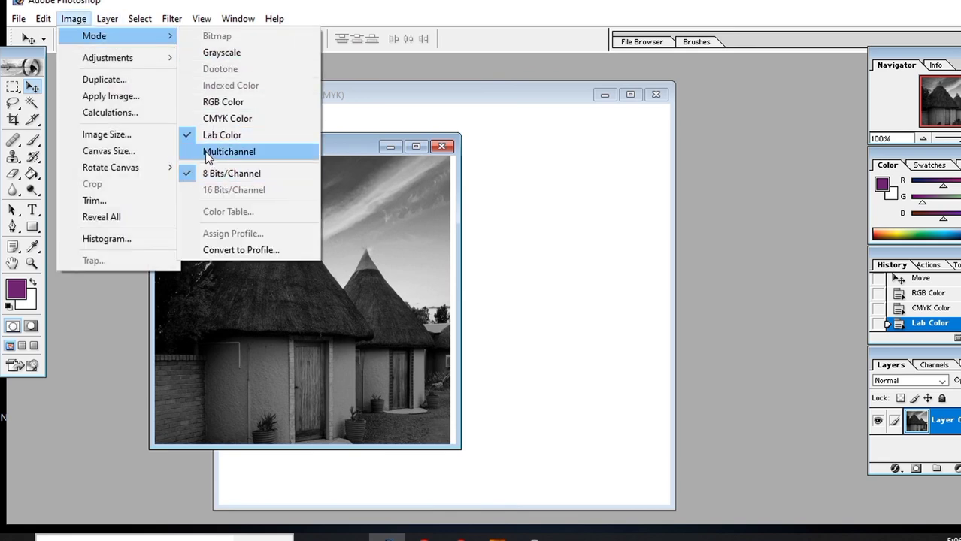
pyautogui.click(233, 151)
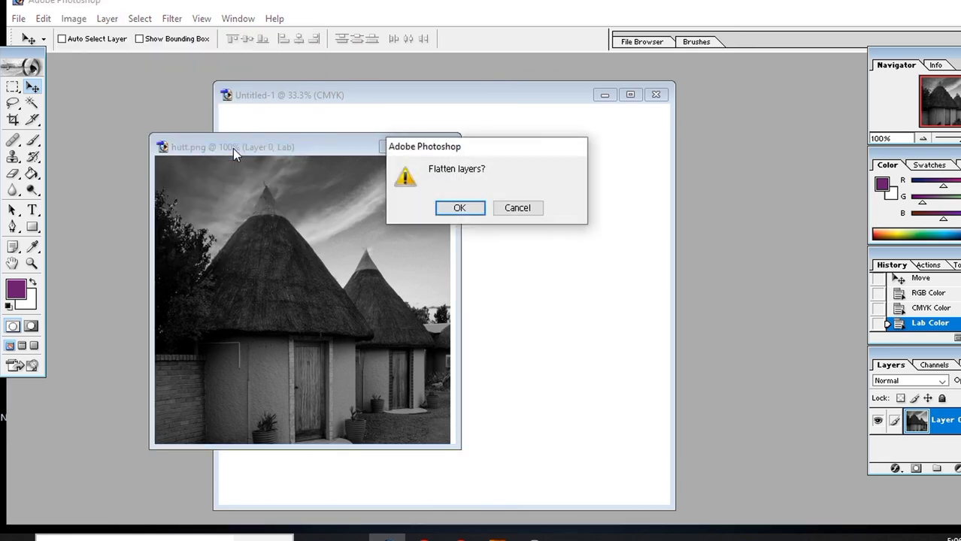
# Accept flattening into Multichannel, nudge the photo up-right, and review the Image > Mode options
pyautogui.click(458, 210)
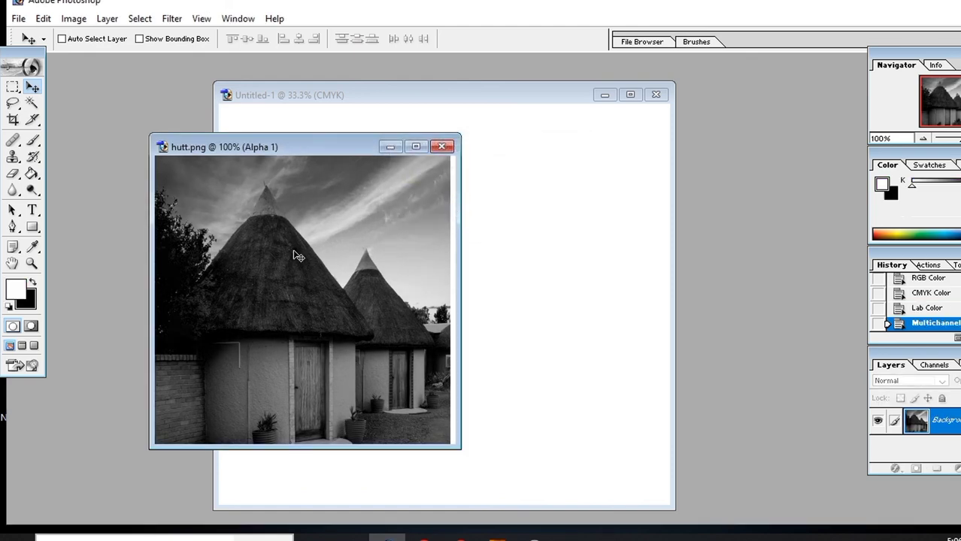
pyautogui.moveTo(298, 256); pyautogui.dragTo(304, 249)
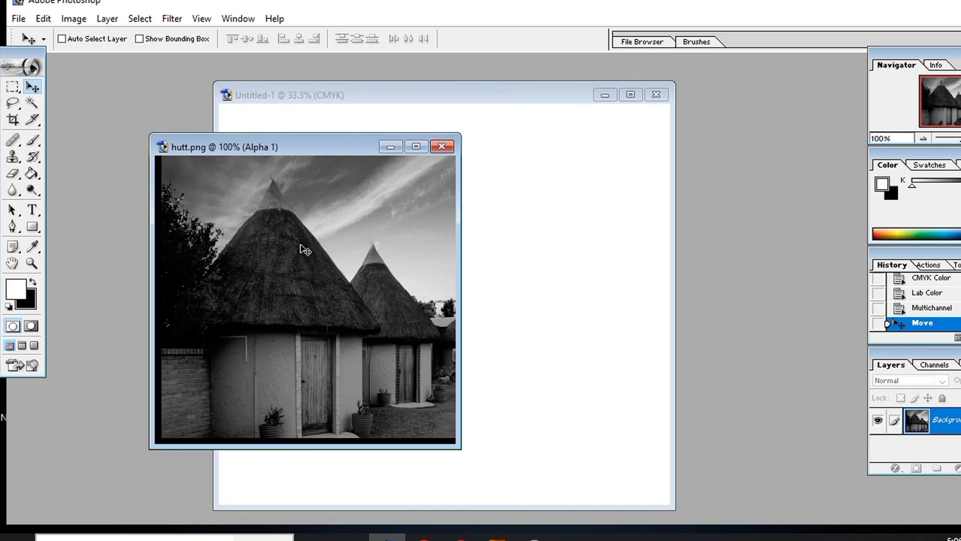
pyautogui.click(74, 18)
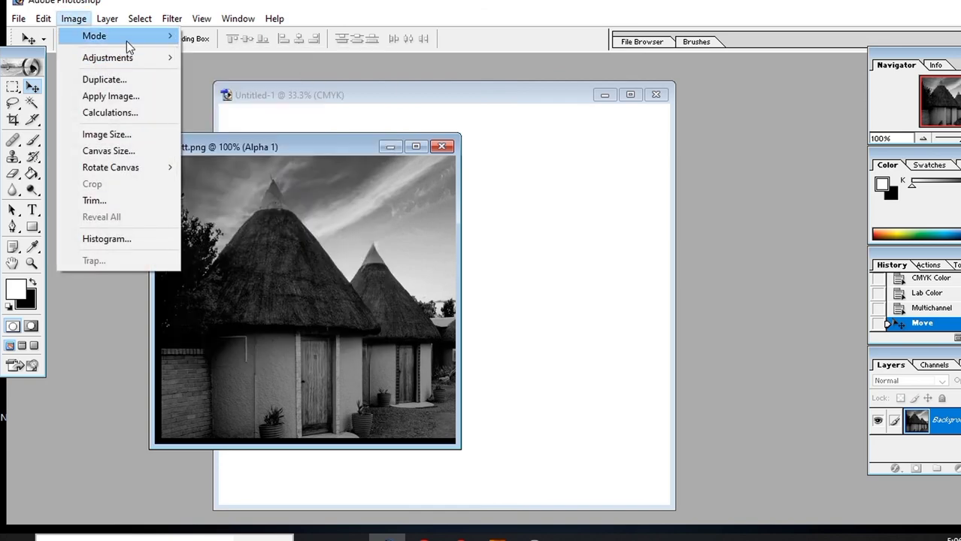
pyautogui.moveTo(94, 36)
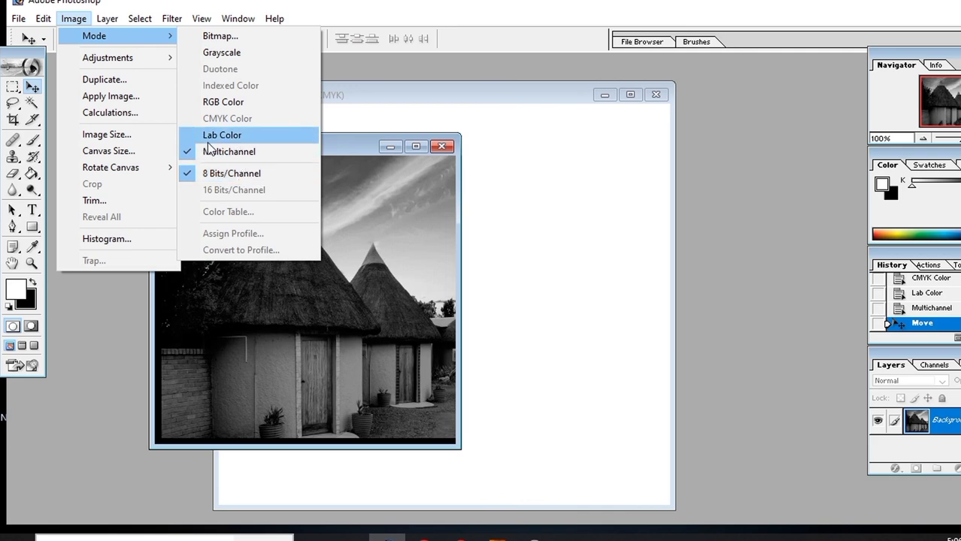
pyautogui.click(198, 155)
pyautogui.click(74, 18)
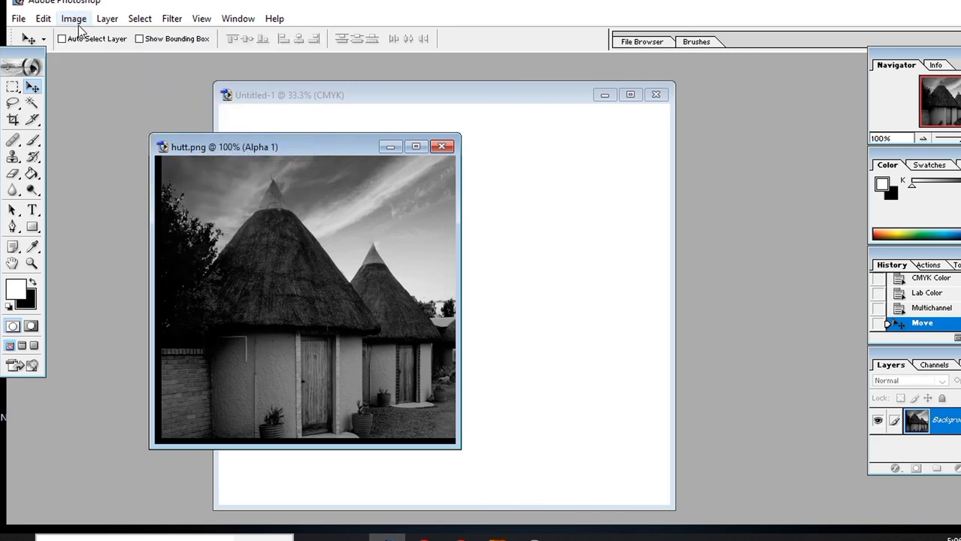